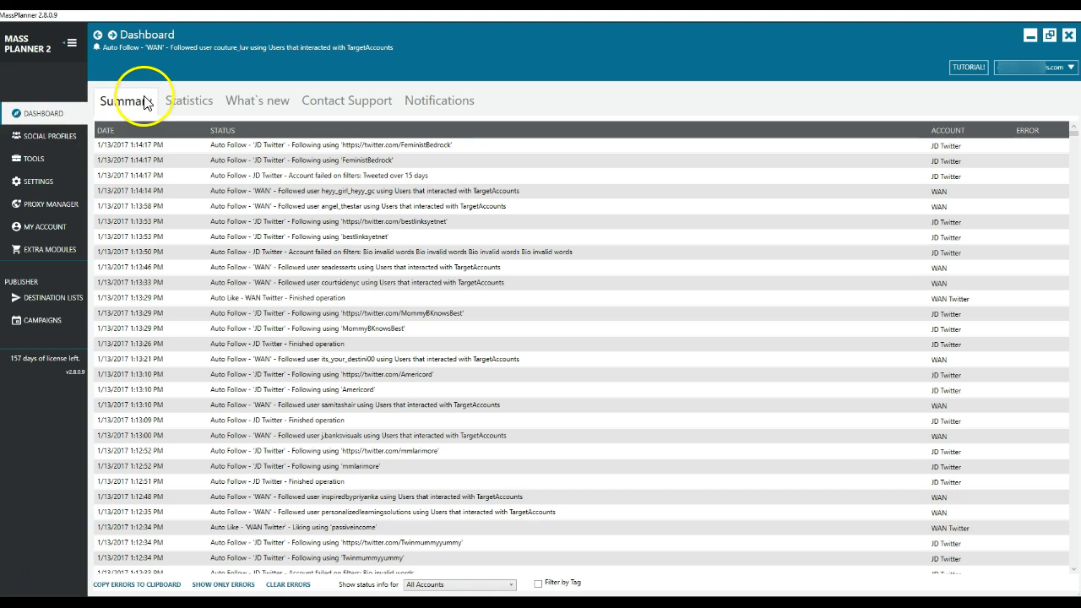
left_click(191, 108)
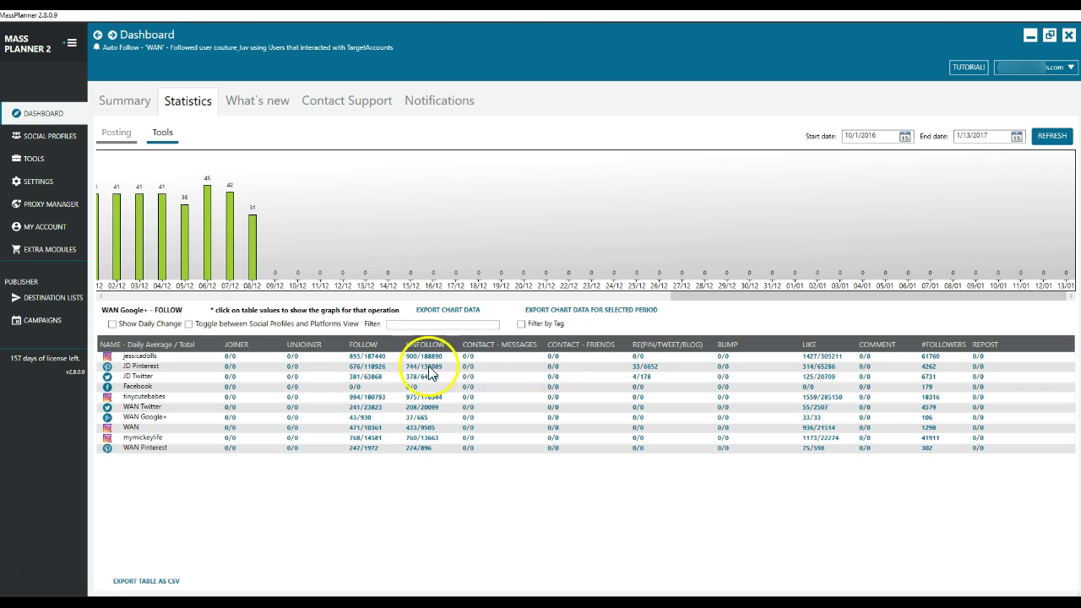
left_click(356, 358)
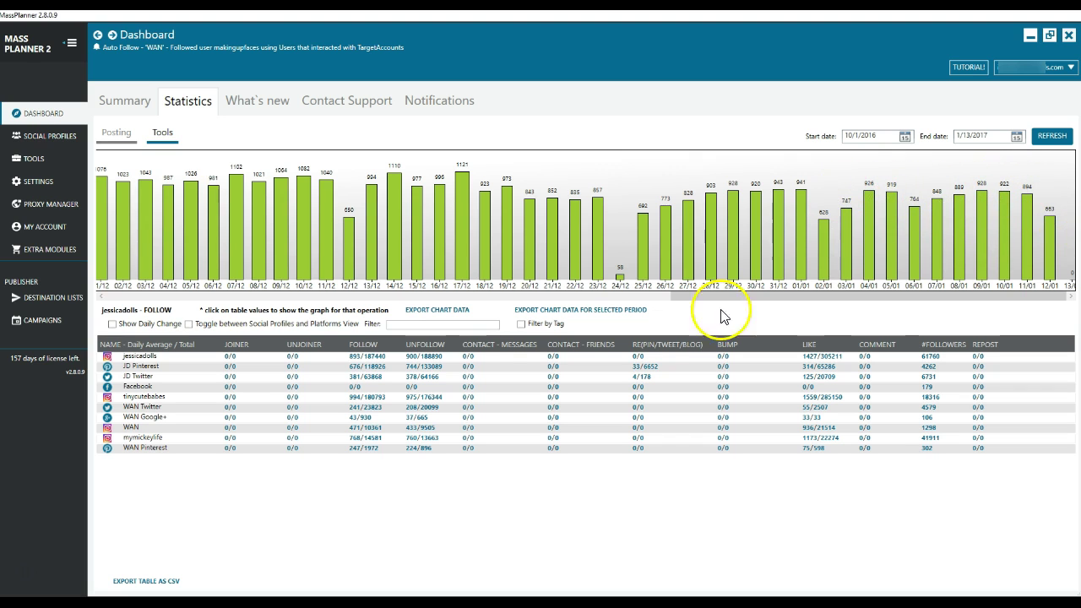
left_click(408, 356)
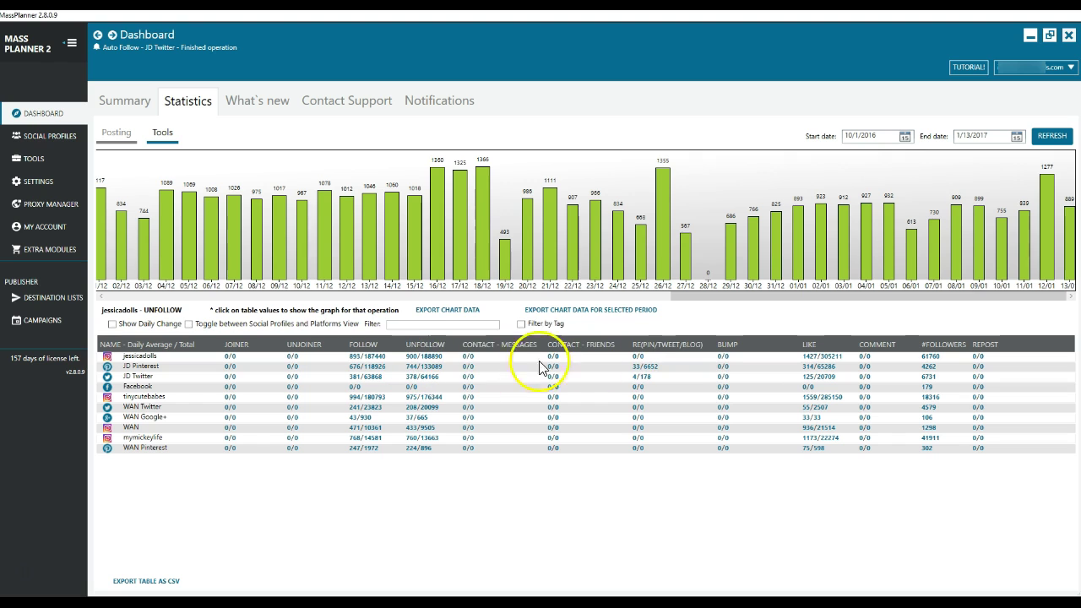
left_click(808, 358)
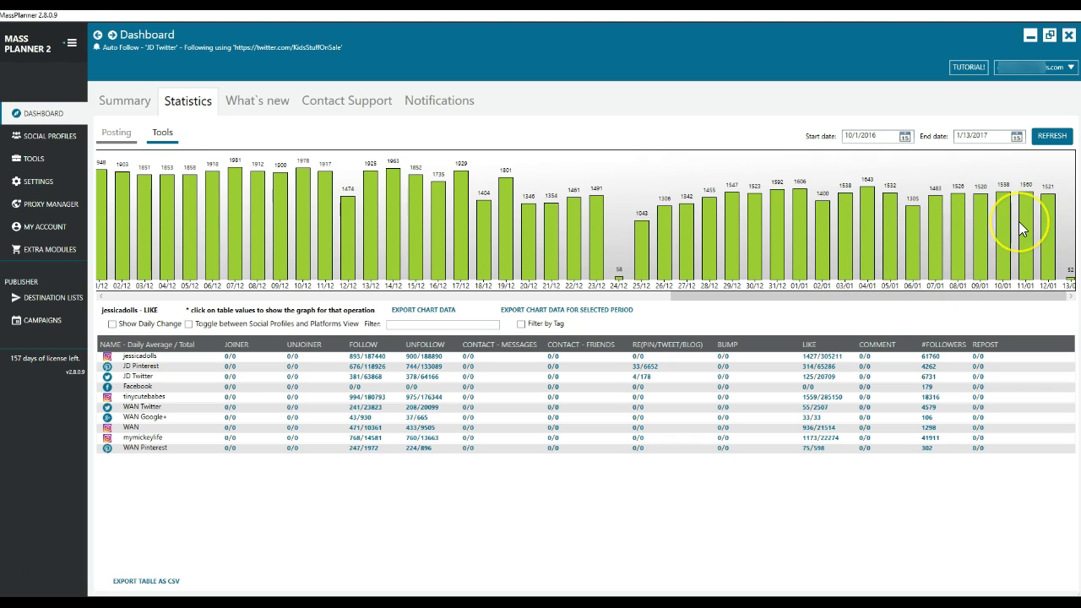
left_click(931, 357)
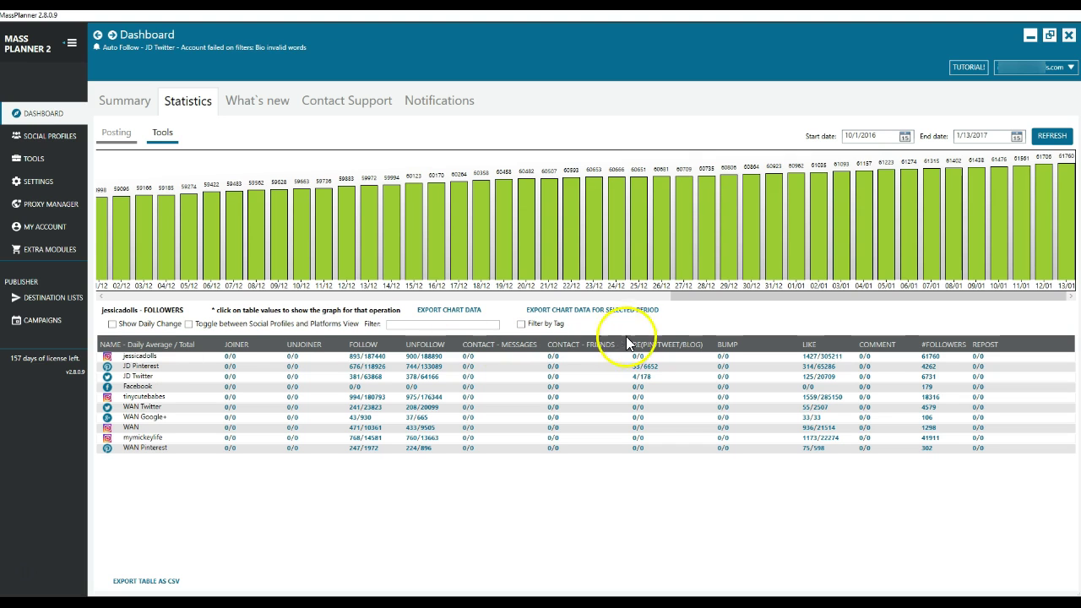
left_click_drag(688, 303, 99, 309)
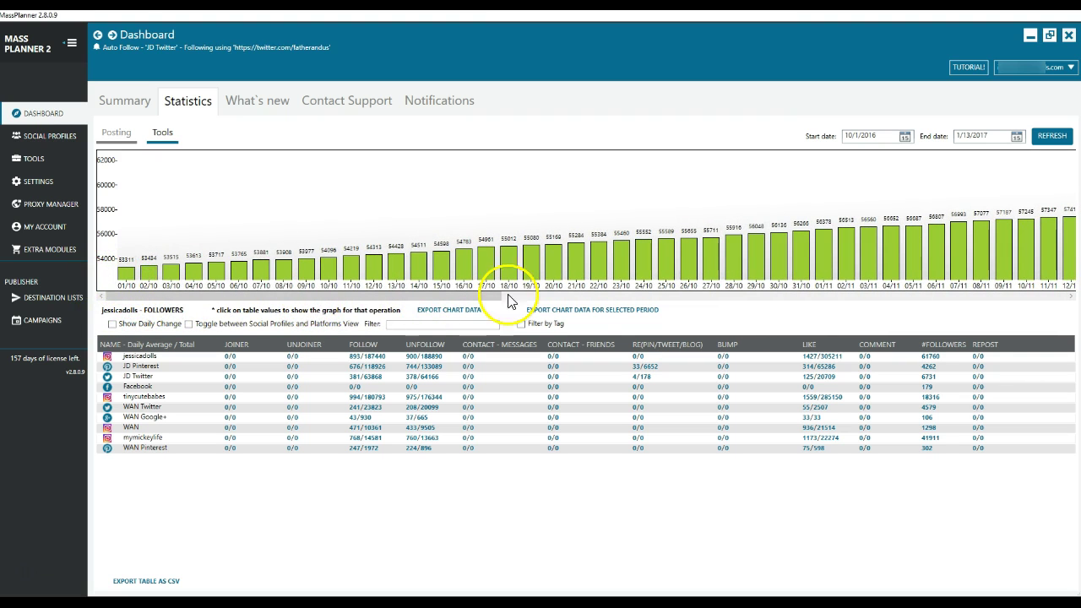
Set the statistics start date to 6/1/2016, refresh the follower chart and view it through to the latest dates.
left_click_drag(852, 136, 830, 138)
left_click(1052, 136)
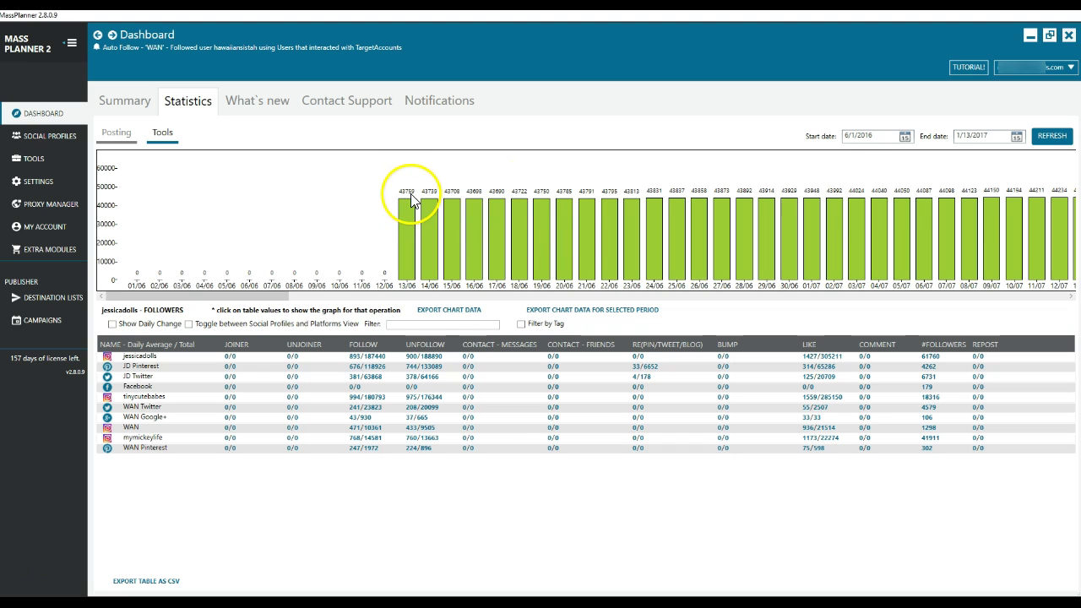
left_click_drag(285, 300, 1068, 298)
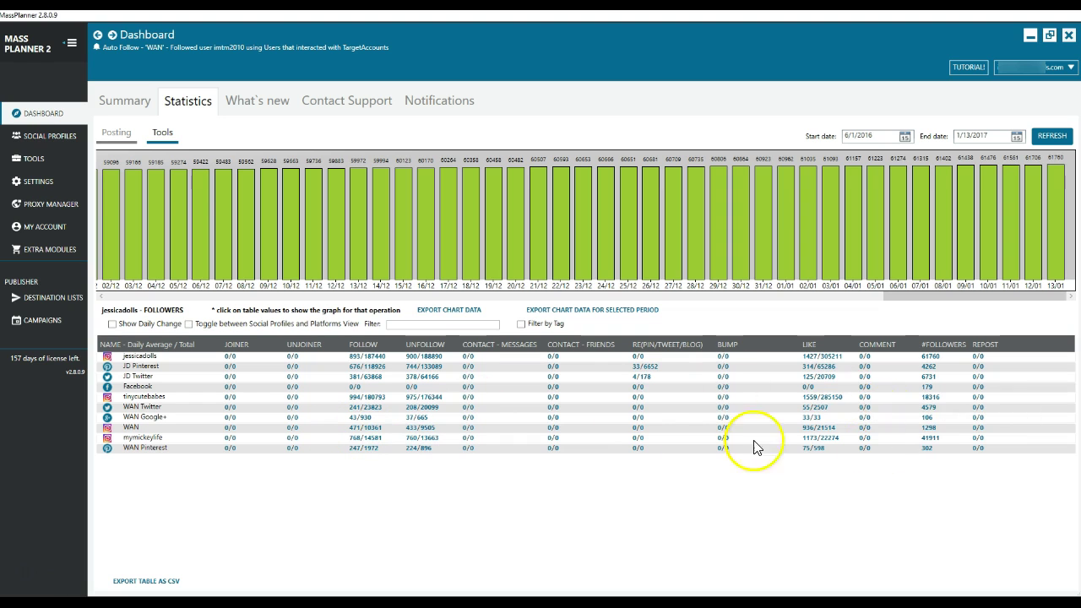
View the follower growth charts of the mymickeylife and tinycutebabes accounts.
left_click(933, 438)
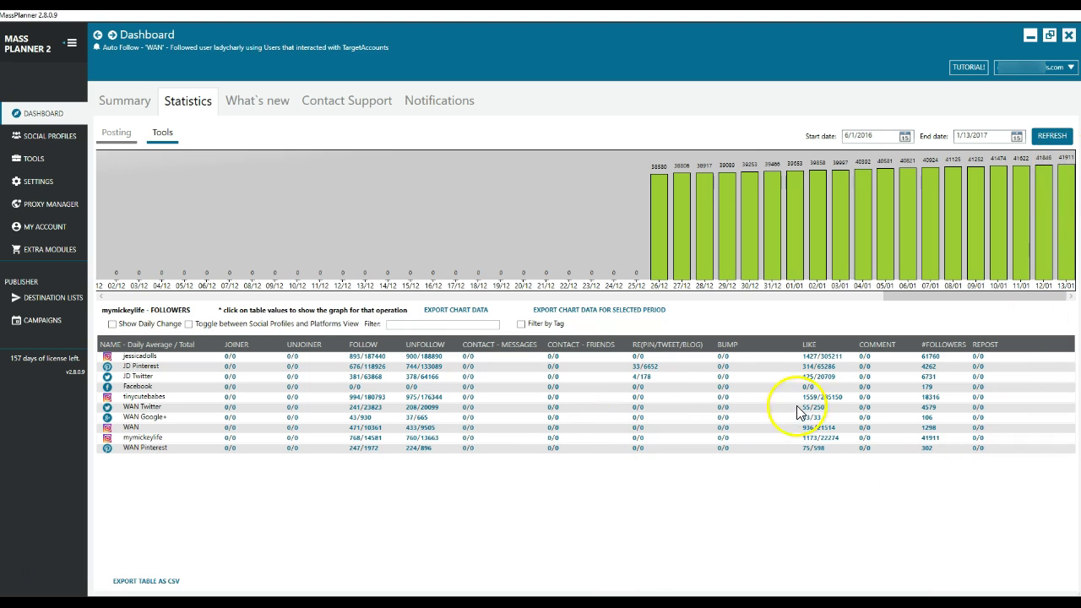
left_click(932, 397)
left_click_drag(908, 295, 960, 314)
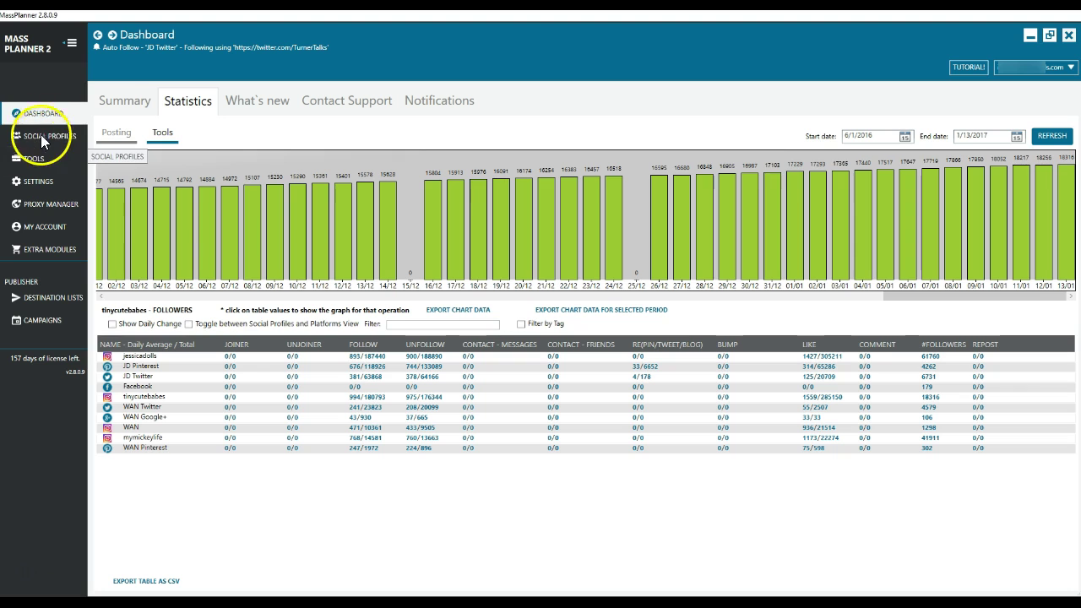
Return to the activity summary and go on to the list of social profiles to review the connected accounts.
left_click(115, 105)
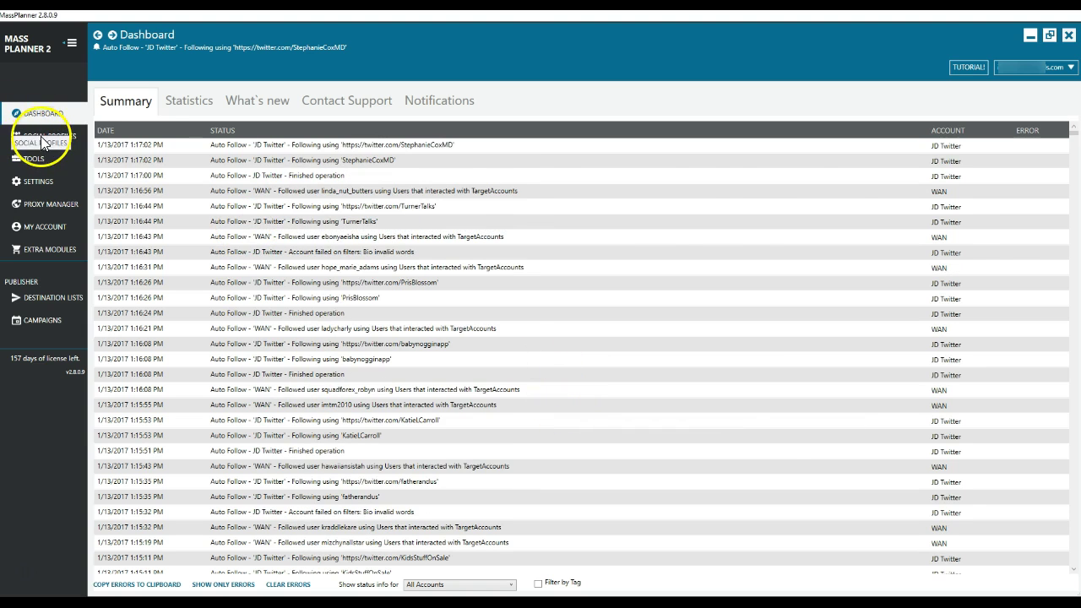
left_click(45, 138)
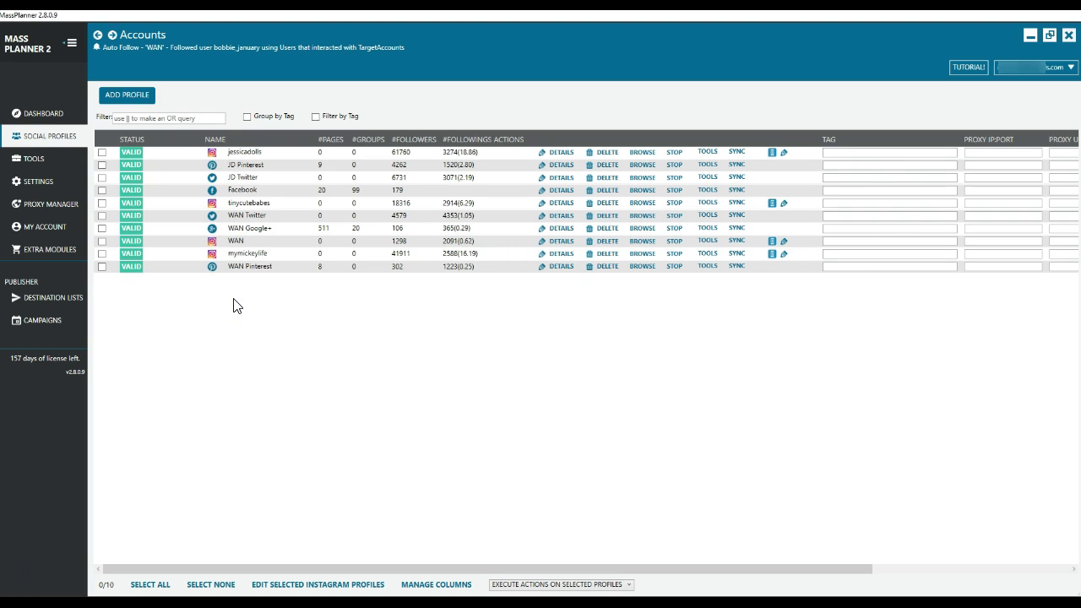
mouse_move(259, 160)
left_click(214, 194)
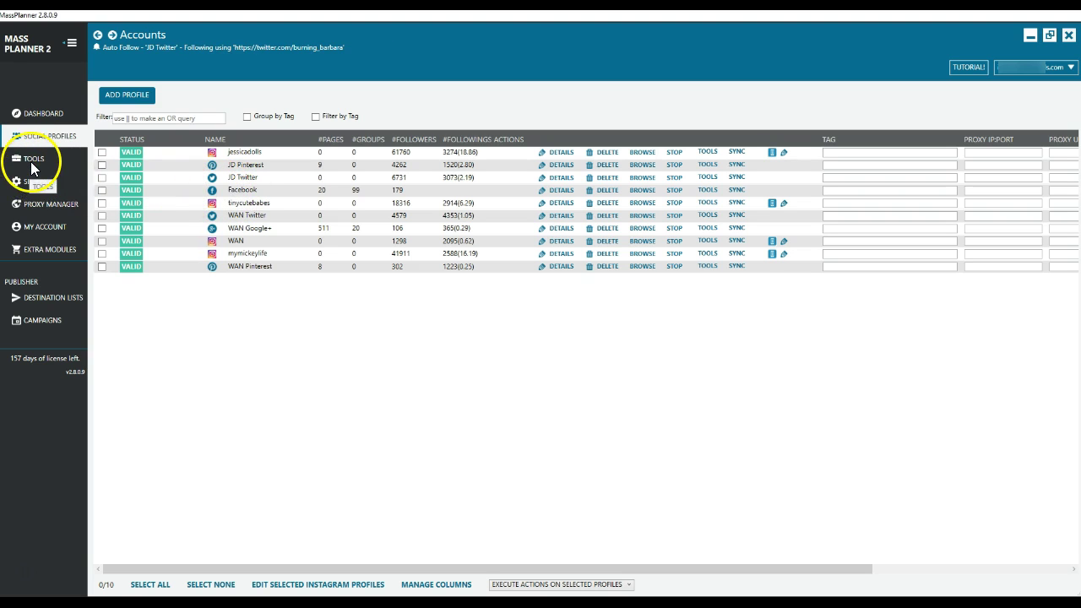
Open the tools overview and review which automation tools are available for each social profile.
left_click(34, 161)
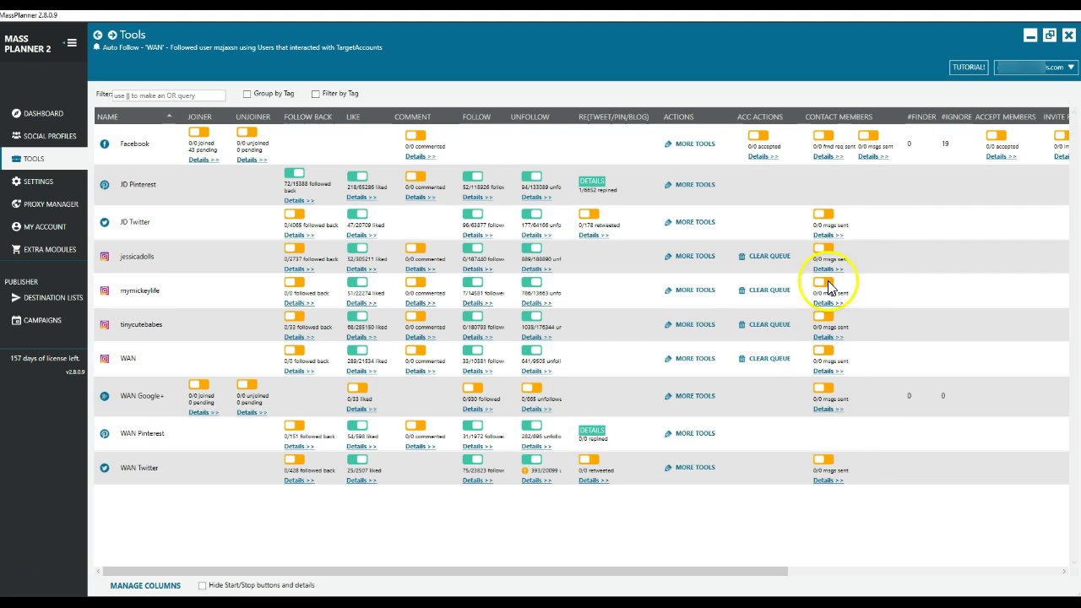
left_click(819, 390)
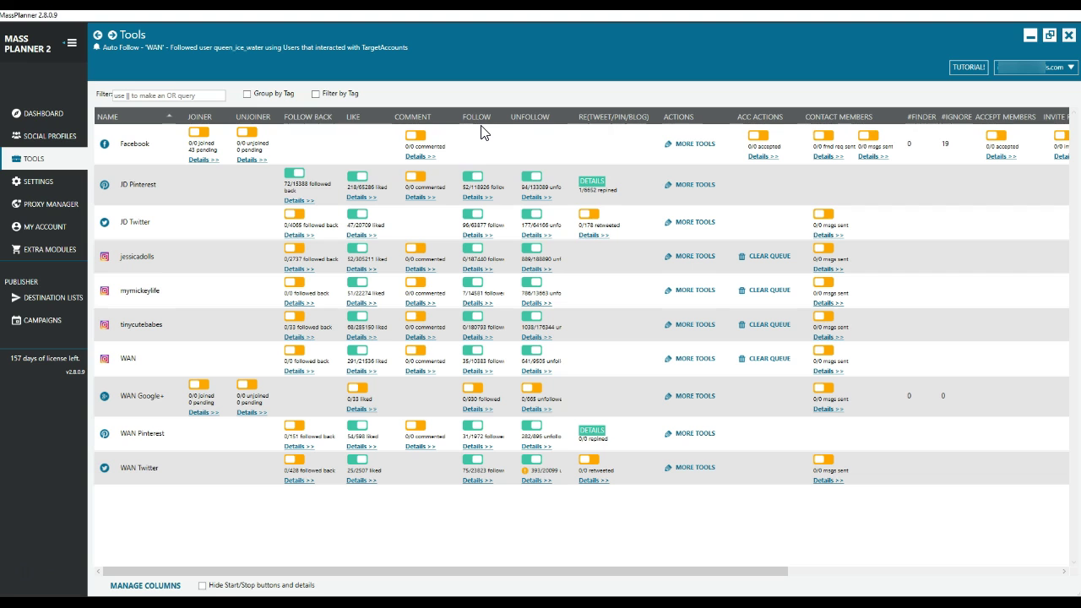
left_click(667, 224)
Look through the general software settings and the account page.
left_click(34, 182)
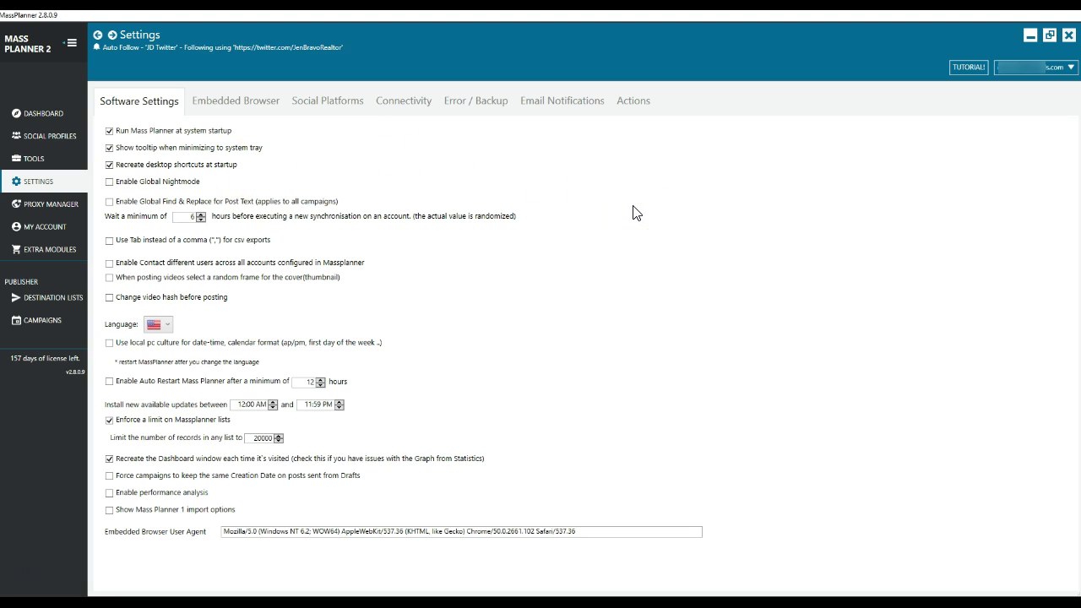
left_click(38, 228)
Open the extra modules list and browse the available add-on modules from InstaChat to Unlimited Multi Accounts.
left_click(41, 251)
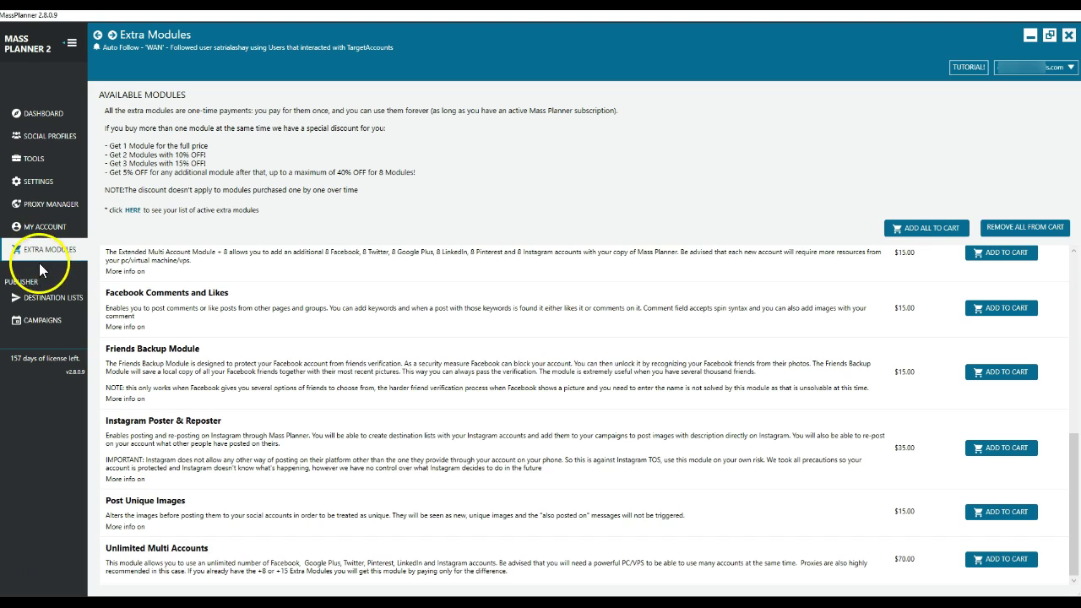
scroll(786, 355, "up", 4)
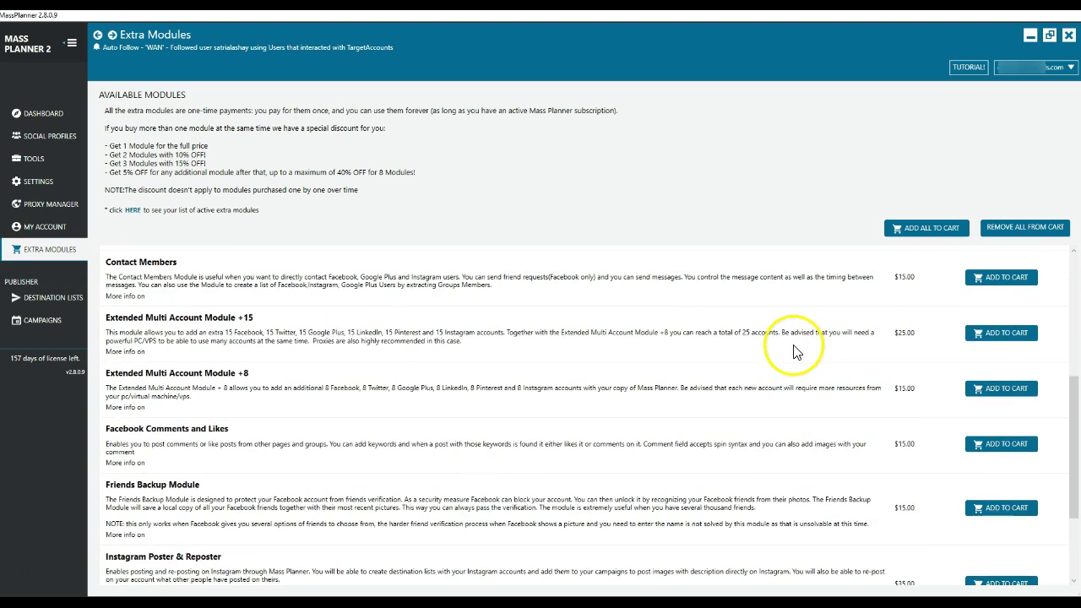
scroll(785, 359, "up", 2)
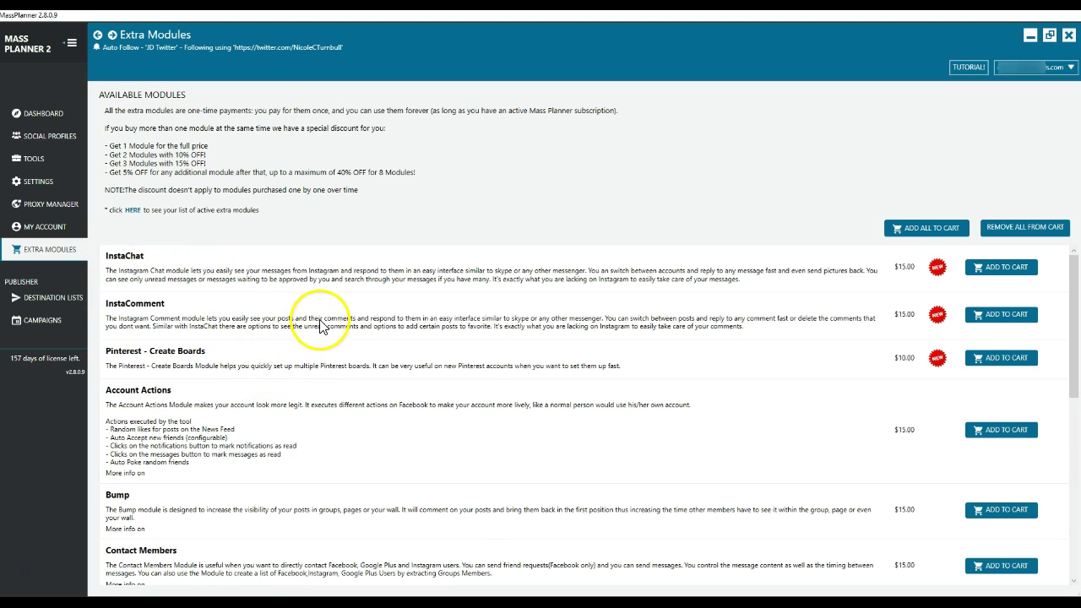
scroll(325, 336, "down", 1)
scroll(329, 342, "down", 3)
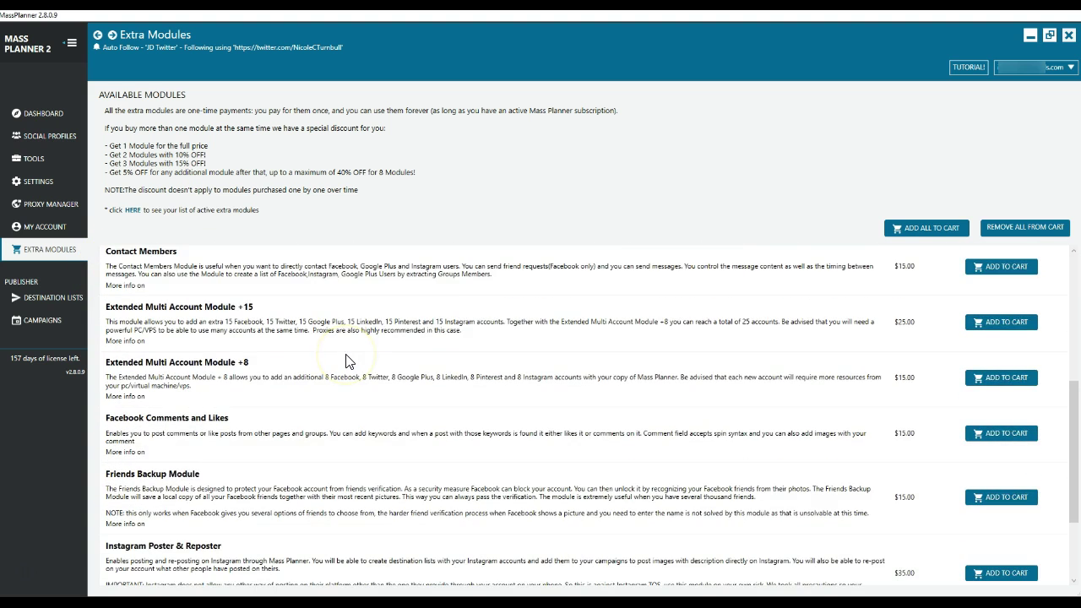
scroll(346, 361, "down", 1)
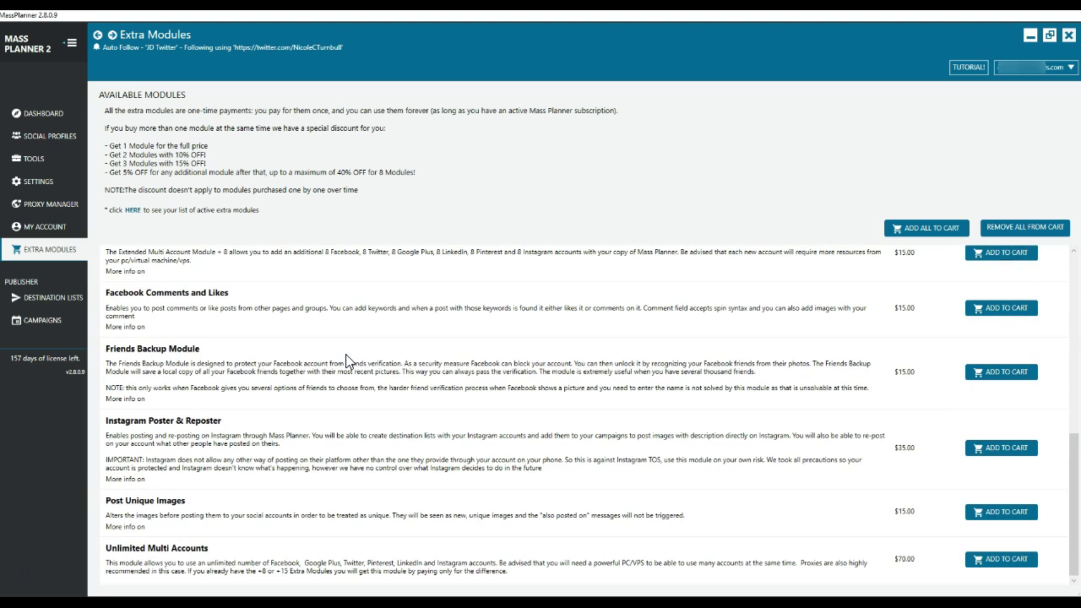
Review the publisher's destination lists and its campaigns overview.
left_click(43, 298)
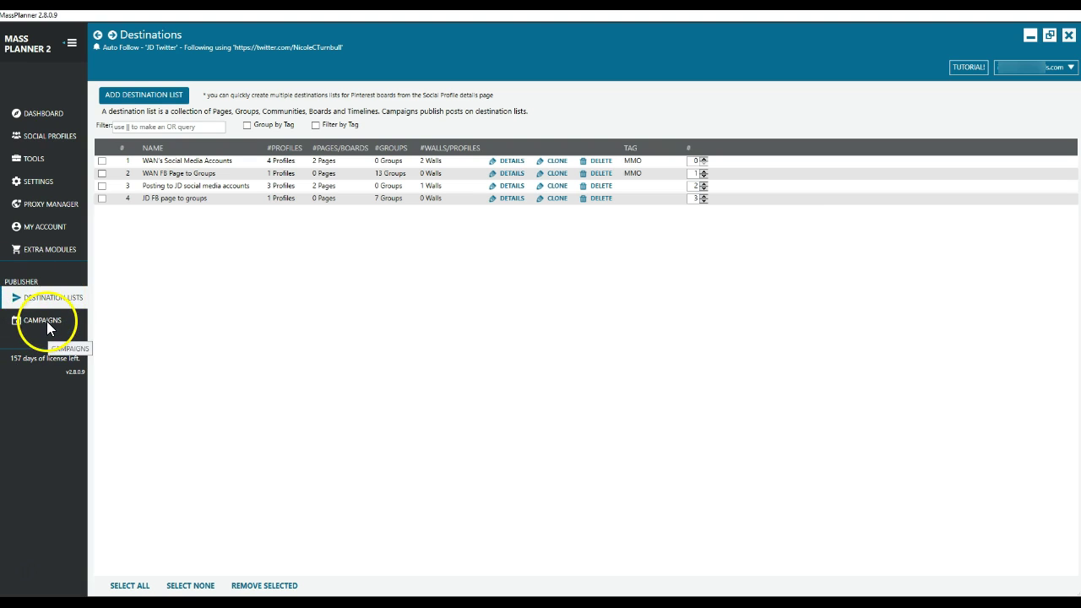
left_click(47, 320)
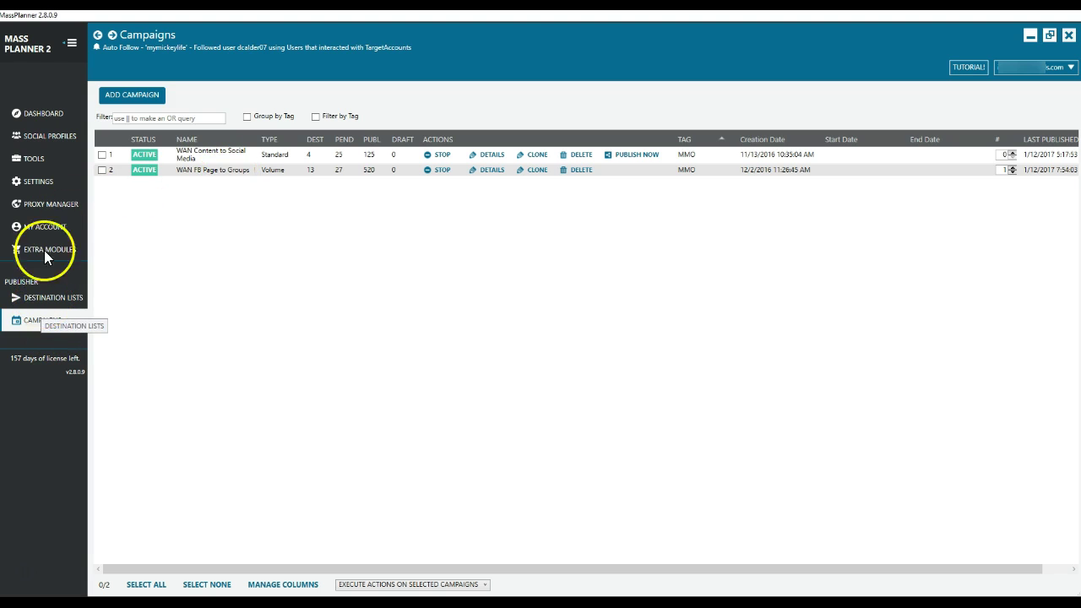
left_click(35, 160)
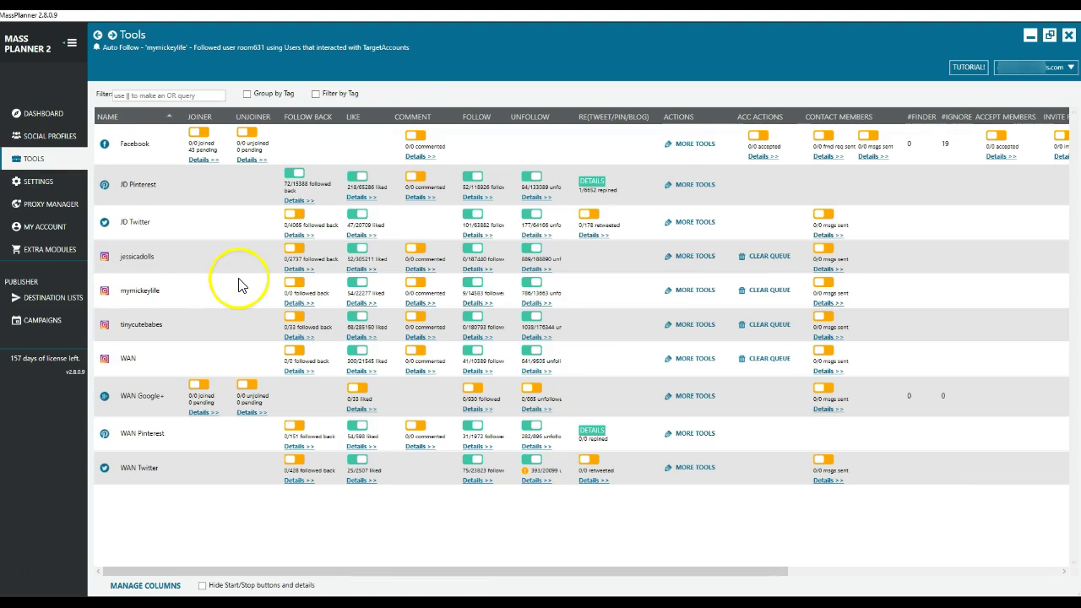
left_click(475, 269)
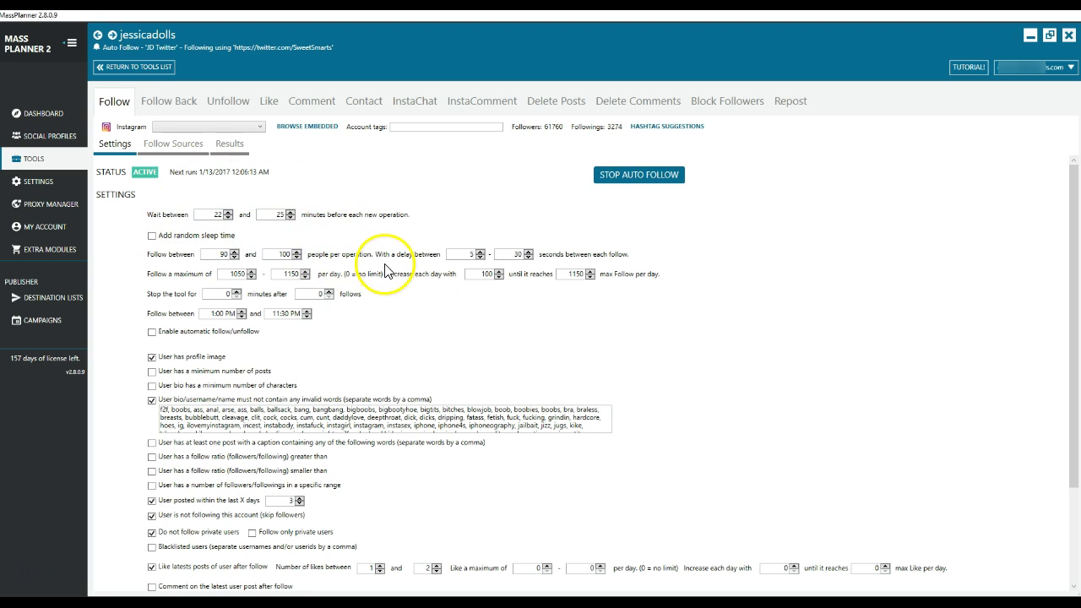
scroll(368, 248, "down", 1)
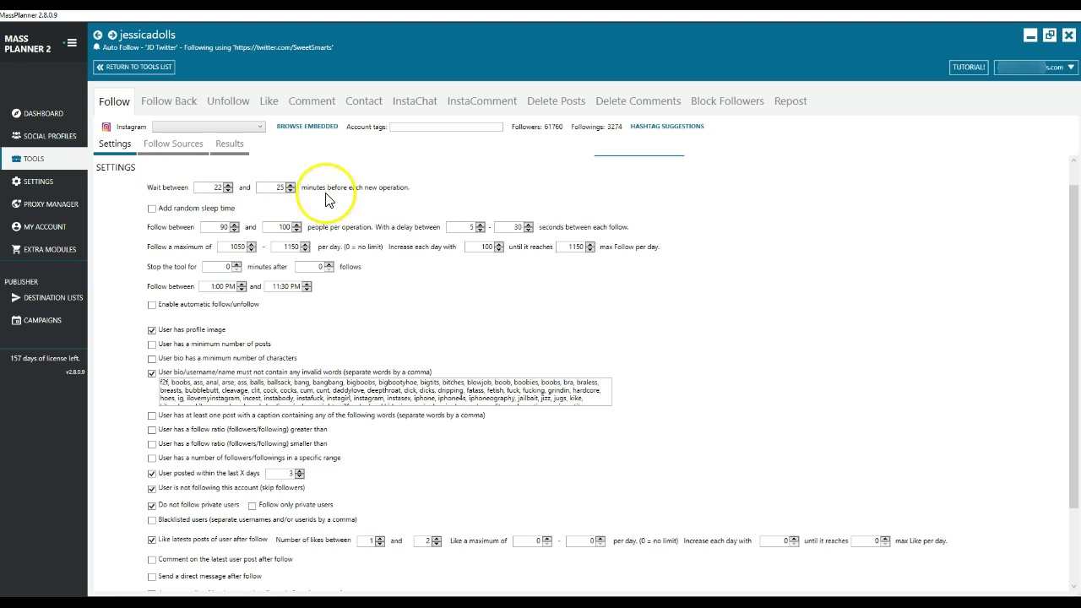
scroll(391, 198, "up", 1)
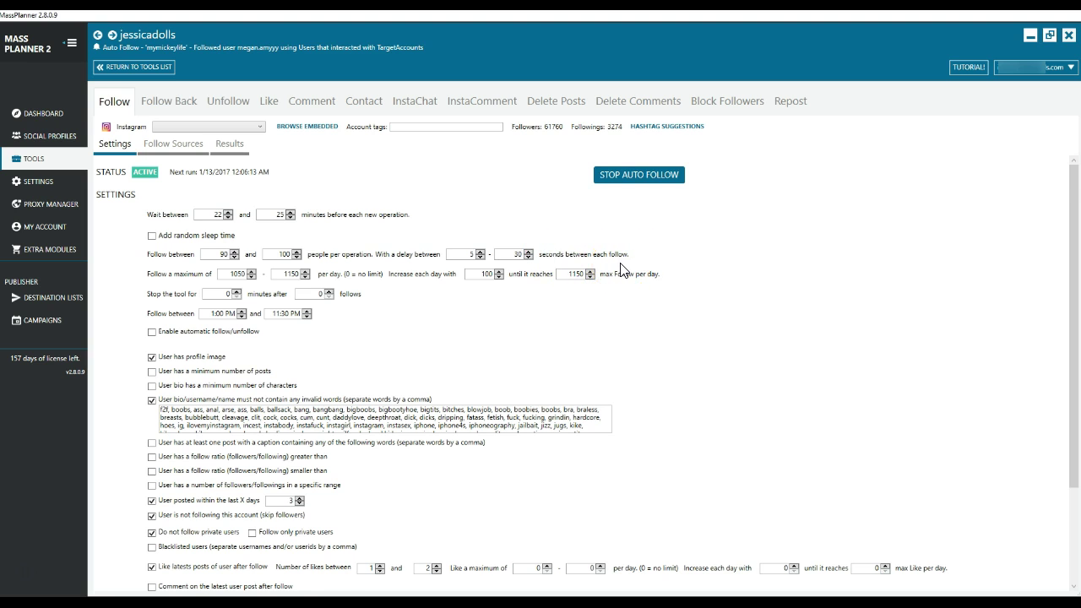
scroll(507, 268, "down", 1)
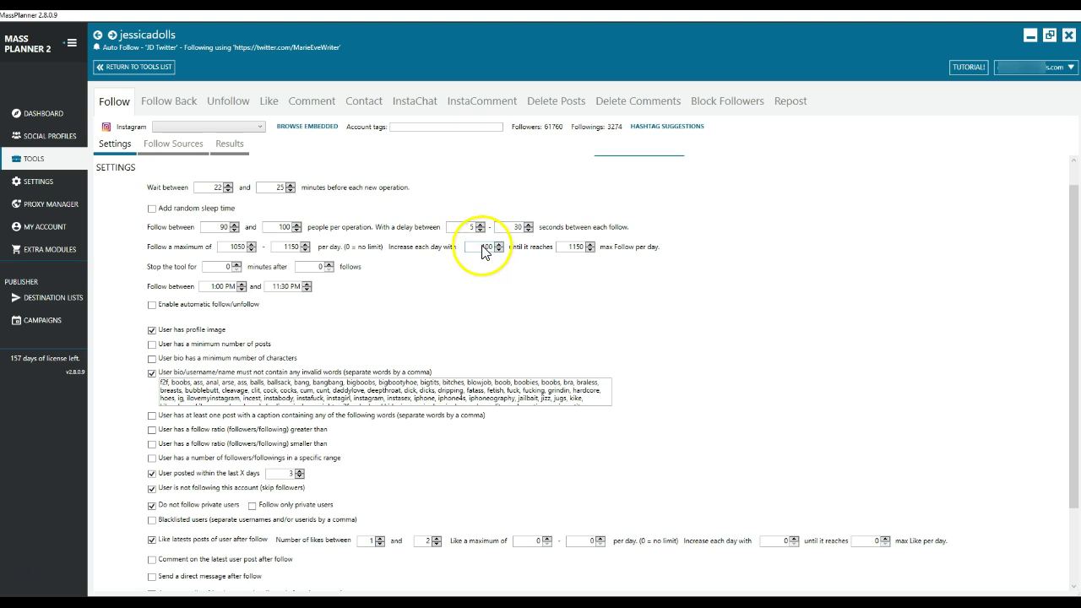
scroll(528, 295, "down", 2)
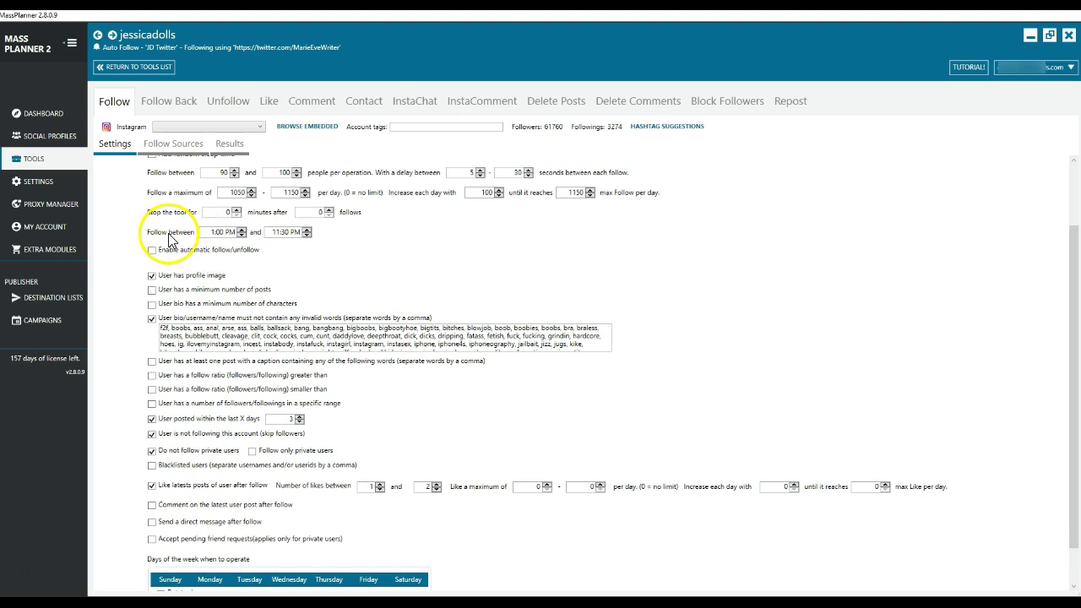
scroll(389, 249, "down", 1)
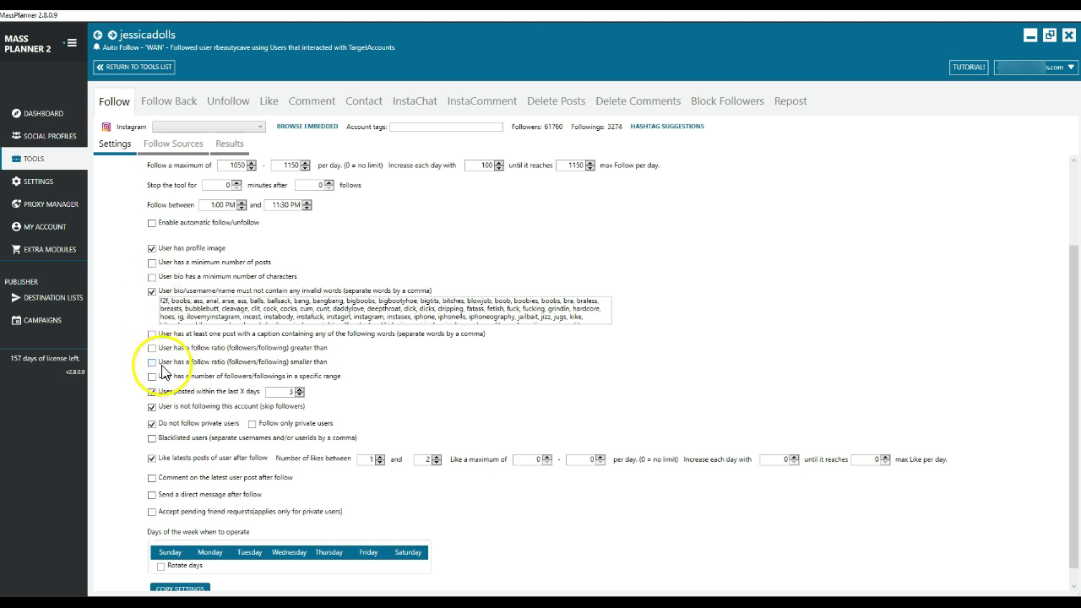
scroll(168, 359, "down", 1)
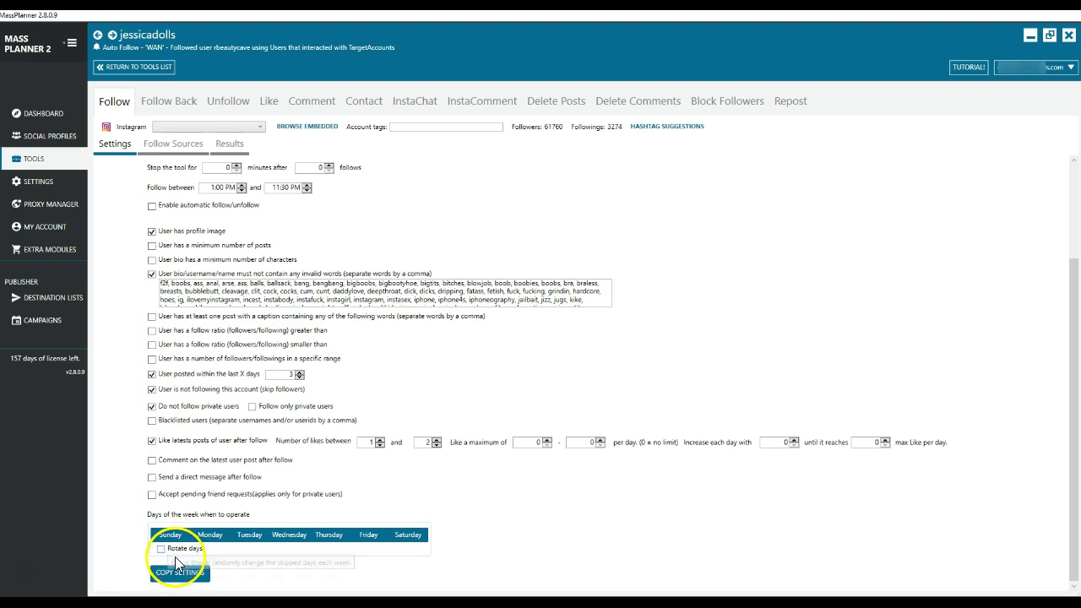
Open the follow sources of jessicadolls and examine the target account lists and interaction-based source options.
left_click(175, 148)
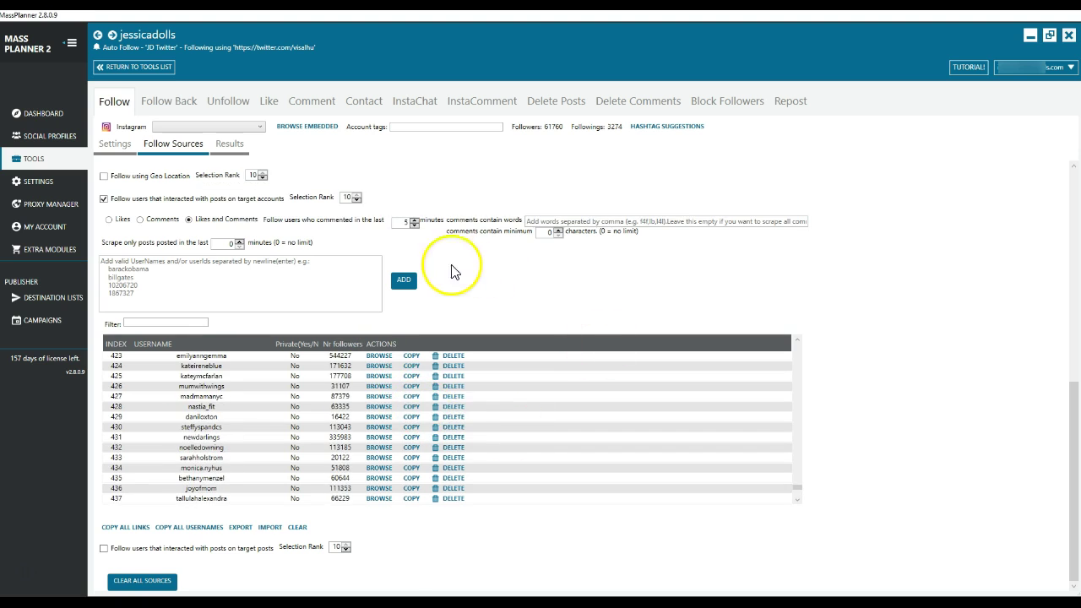
scroll(301, 270, "up", 10)
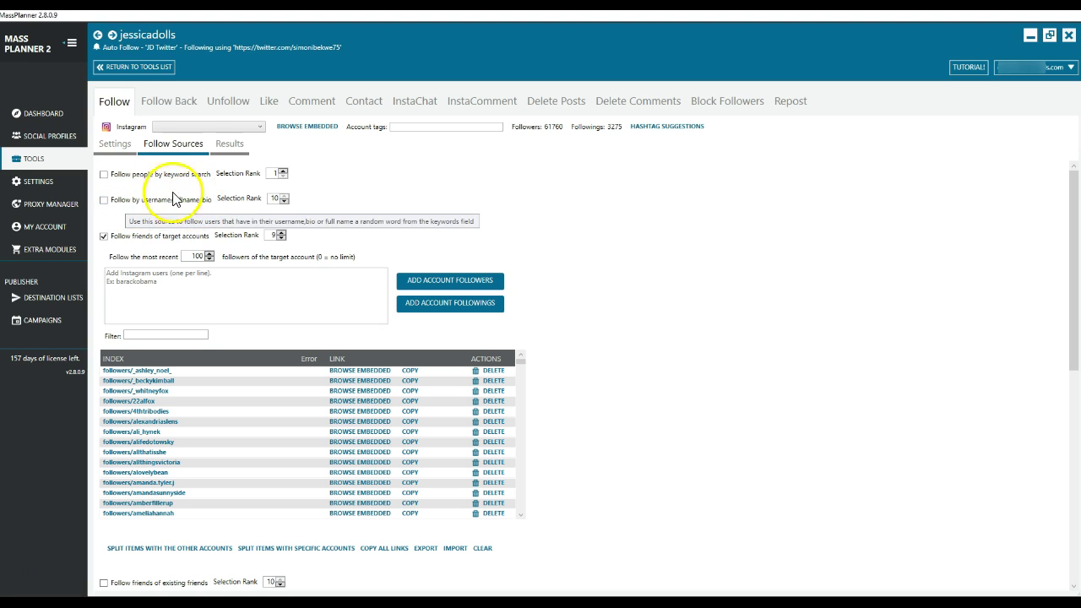
scroll(388, 213, "down", 1)
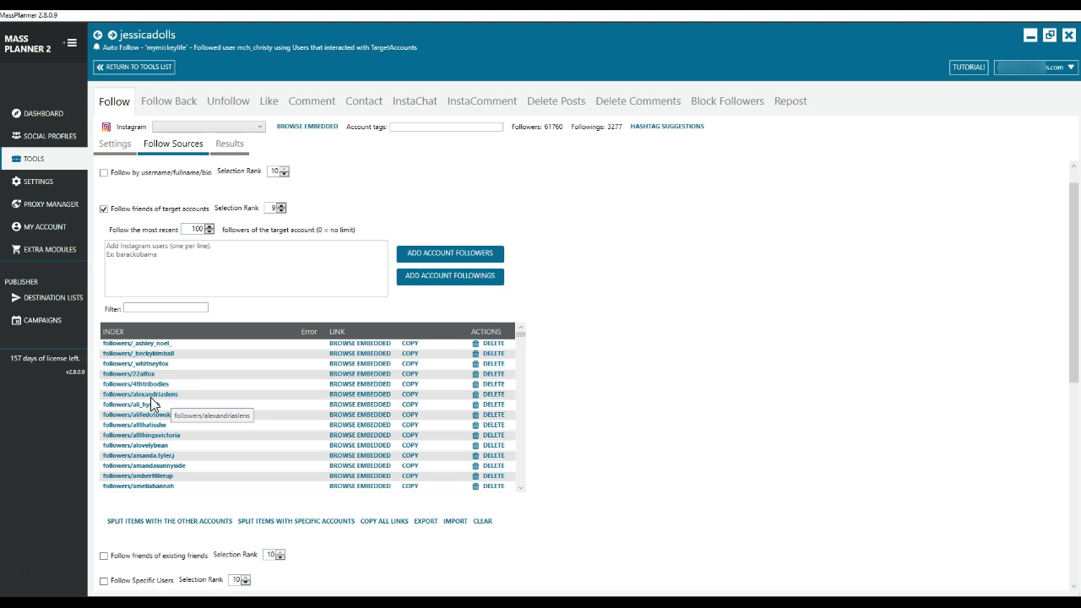
scroll(684, 462, "down", 8)
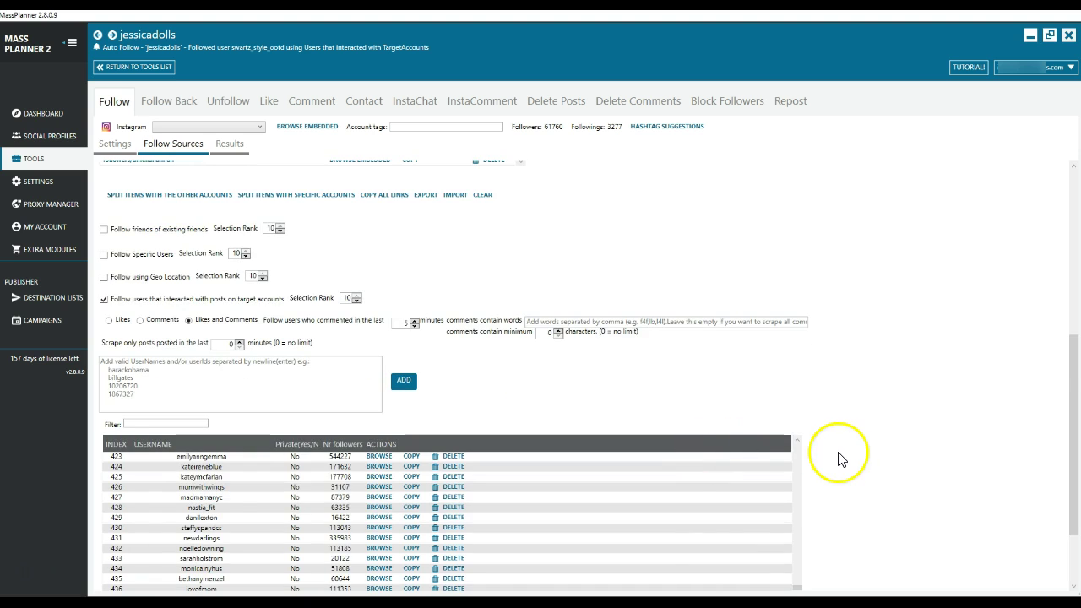
Examine the list of target accounts used for following users that interacted with posts on target accounts.
scroll(839, 459, "down", 3)
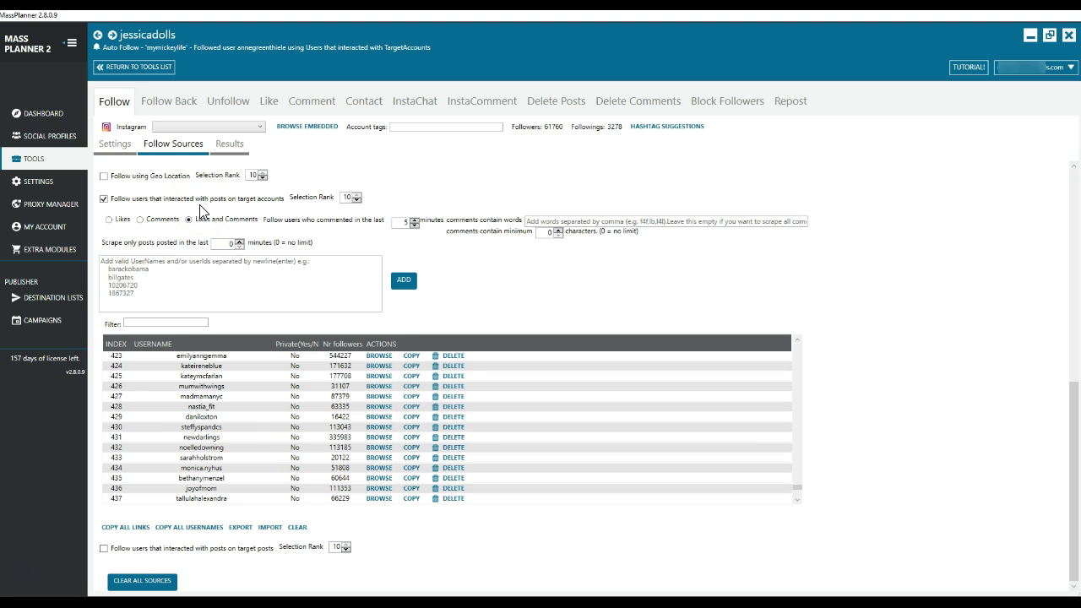
scroll(245, 397, "up", 12)
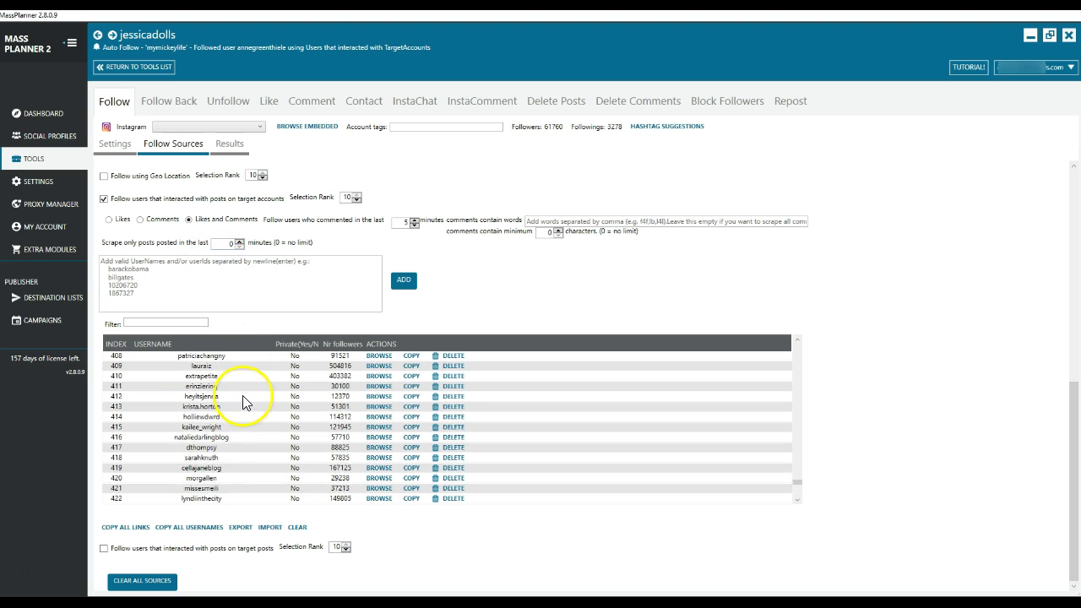
left_click_drag(794, 475, 799, 347)
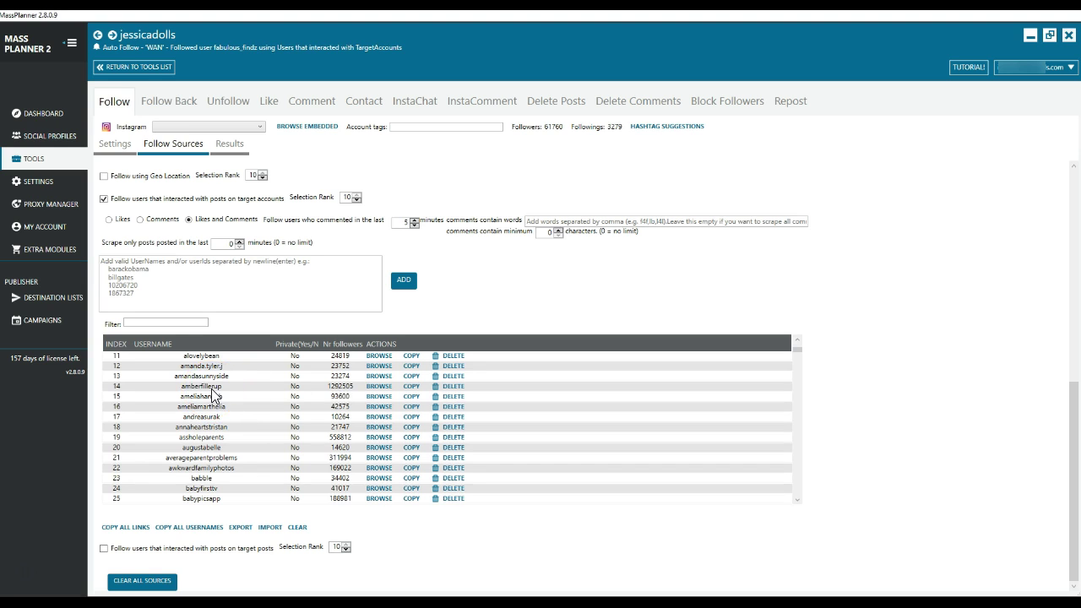
scroll(213, 395, "up", 2)
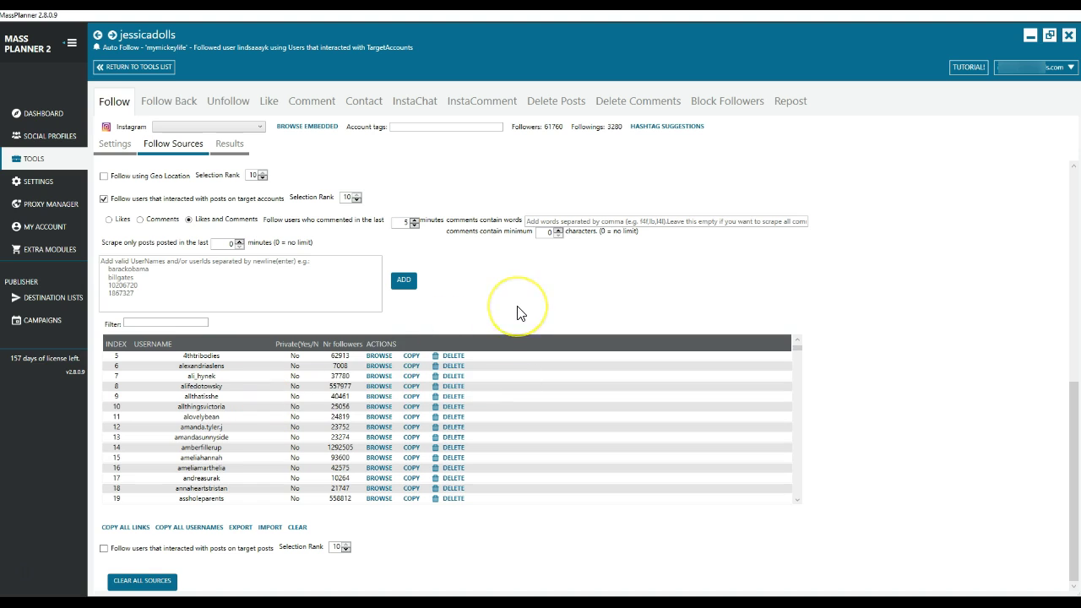
scroll(516, 311, "up", 3)
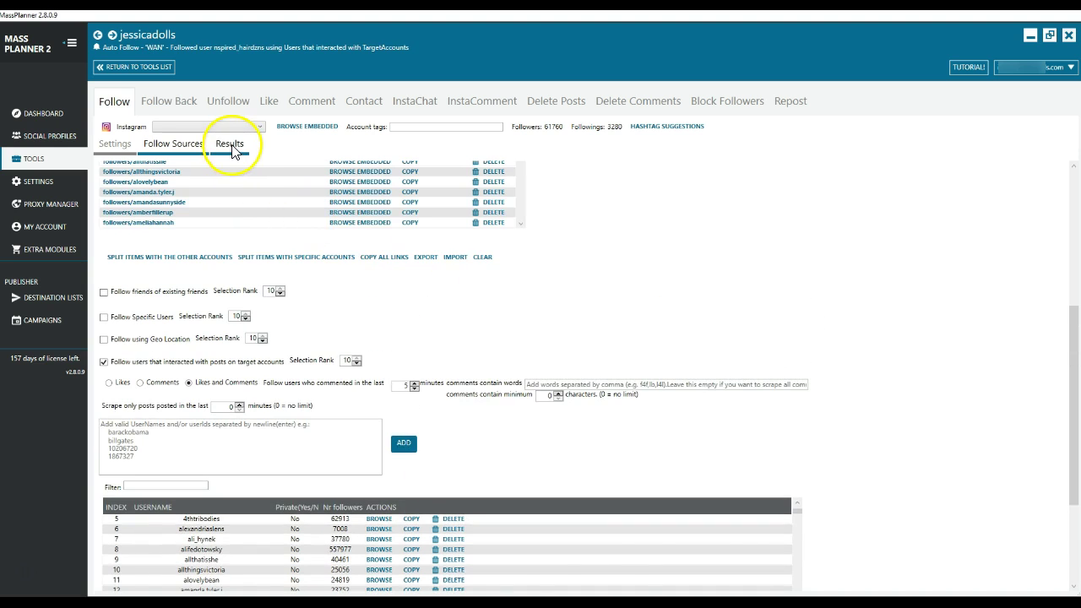
left_click(229, 144)
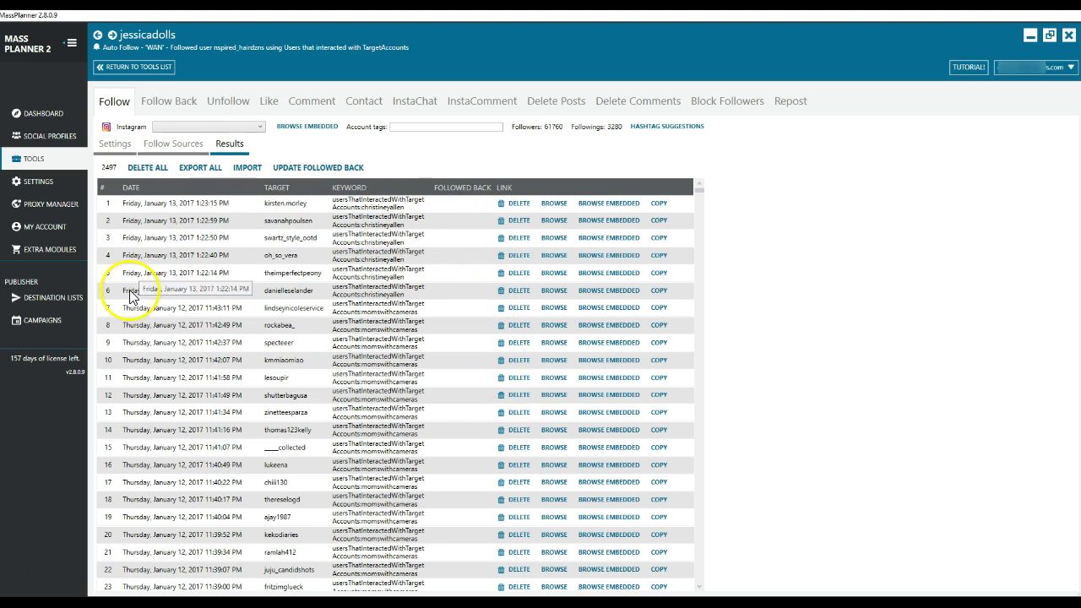
scroll(193, 338, "down", 5)
scroll(297, 369, "down", 4)
scroll(297, 369, "down", 7)
scroll(169, 312, "down", 10)
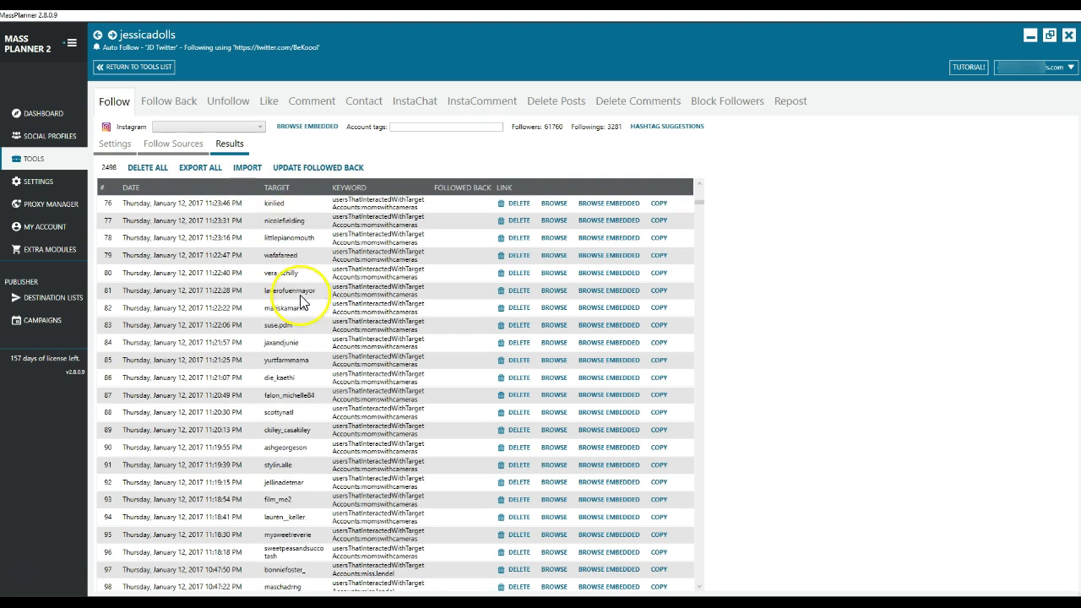
scroll(300, 302, "up", 5)
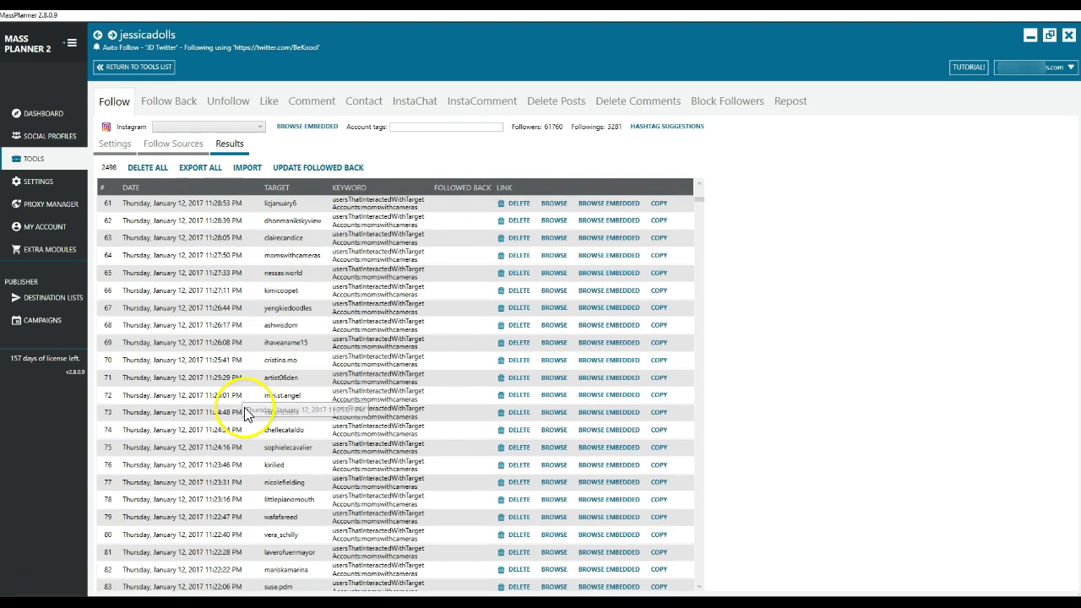
scroll(245, 413, "up", 5)
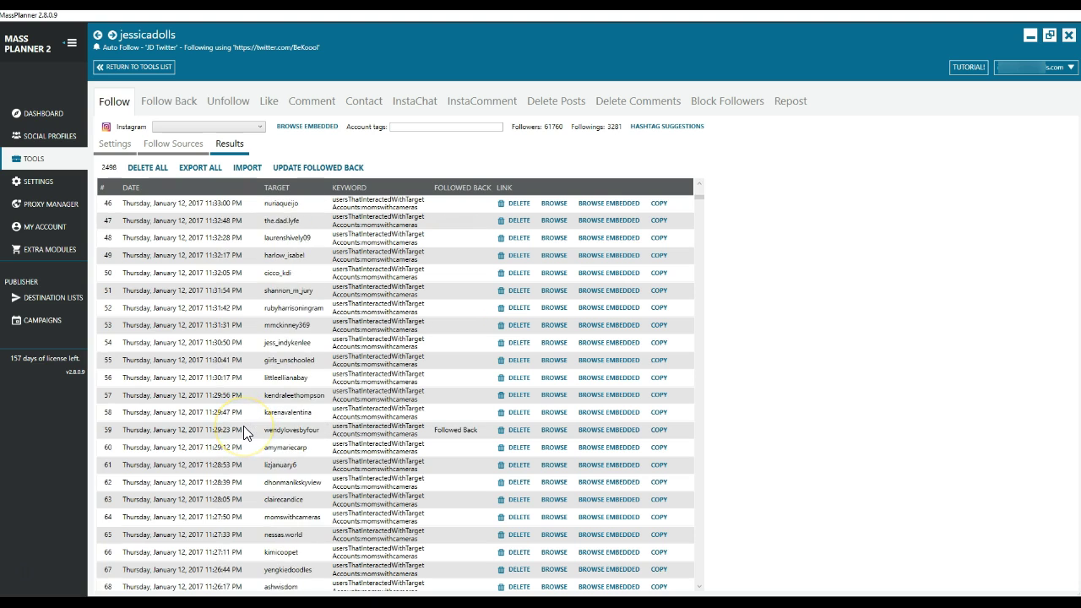
scroll(243, 424, "up", 9)
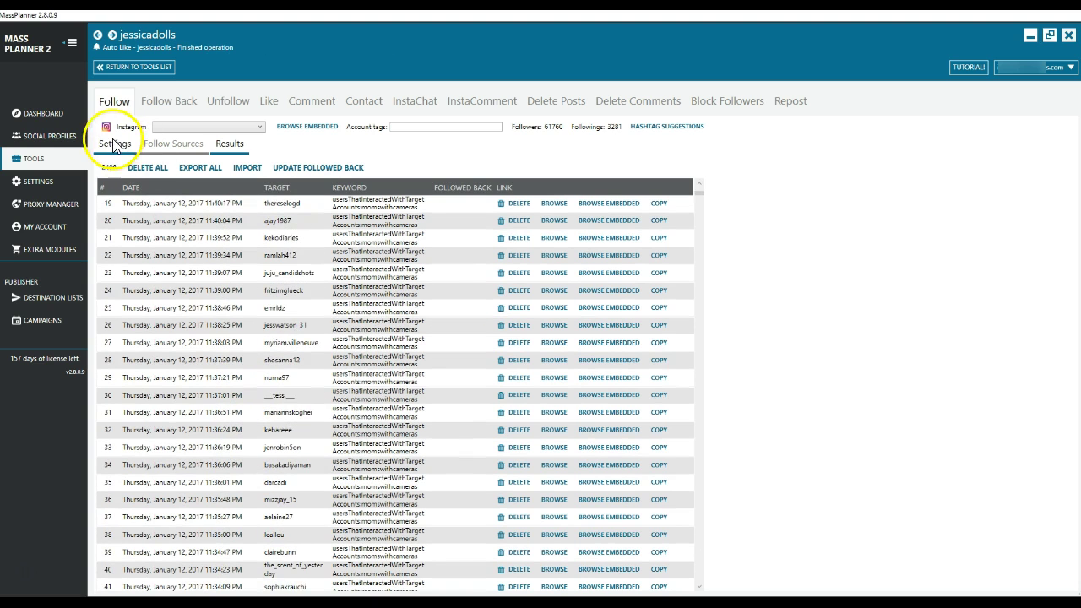
left_click(115, 144)
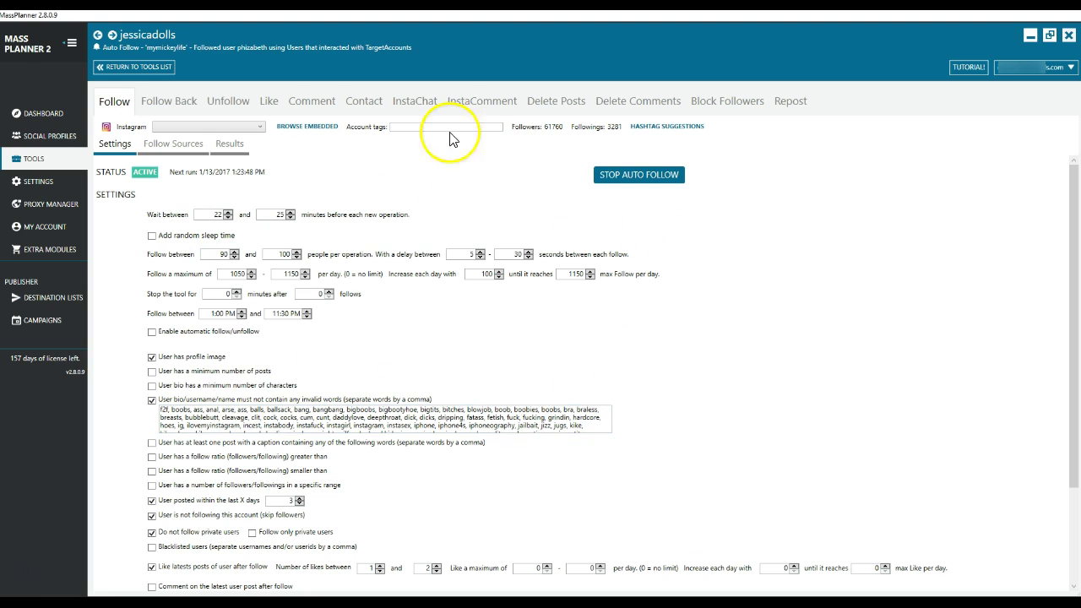
left_click(173, 105)
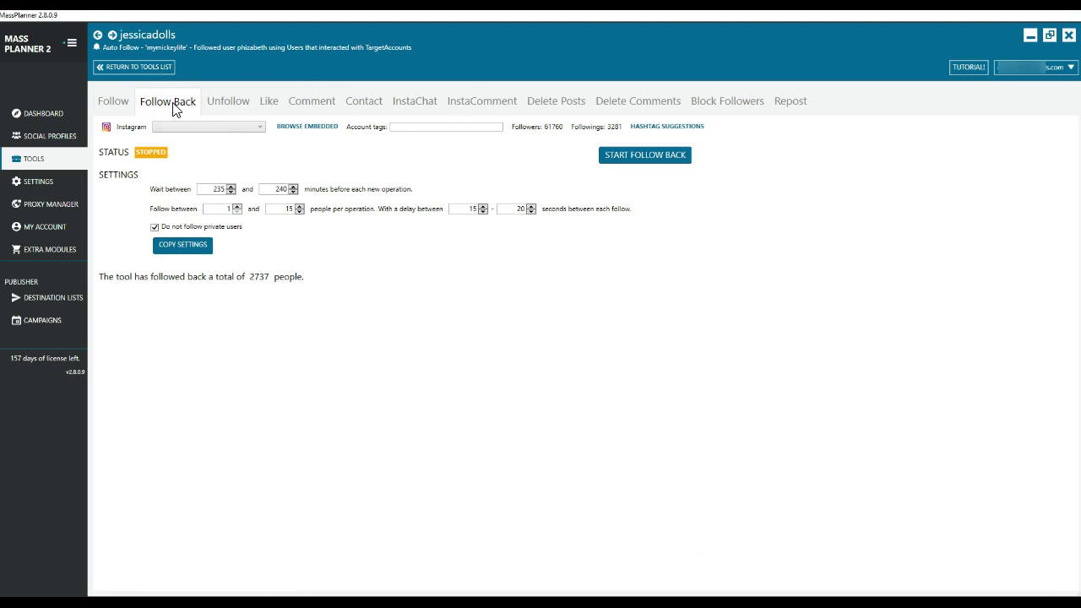
left_click(236, 109)
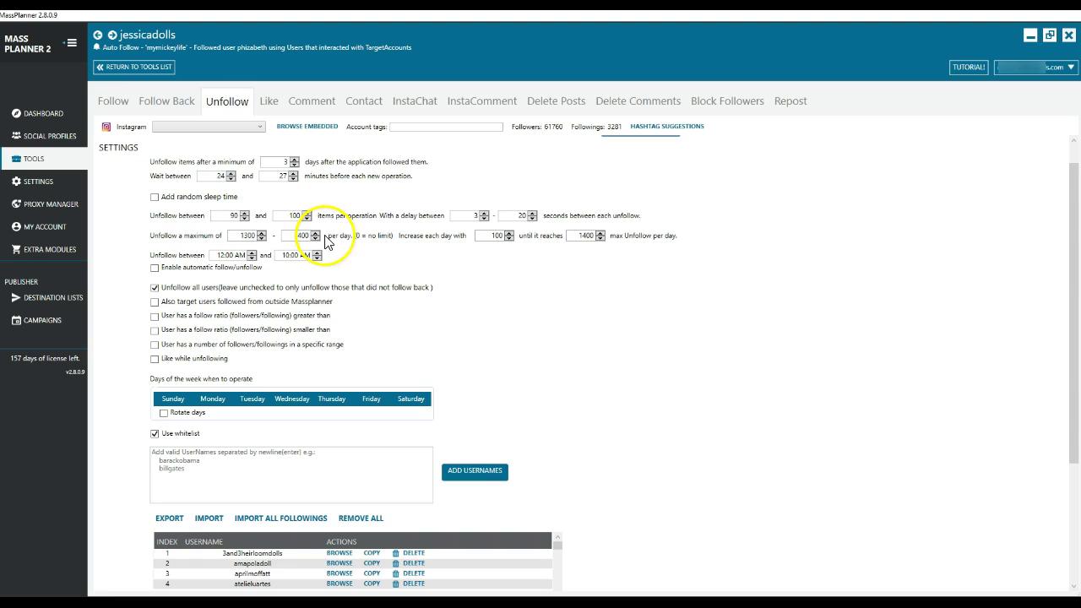
scroll(190, 228, "down", 1)
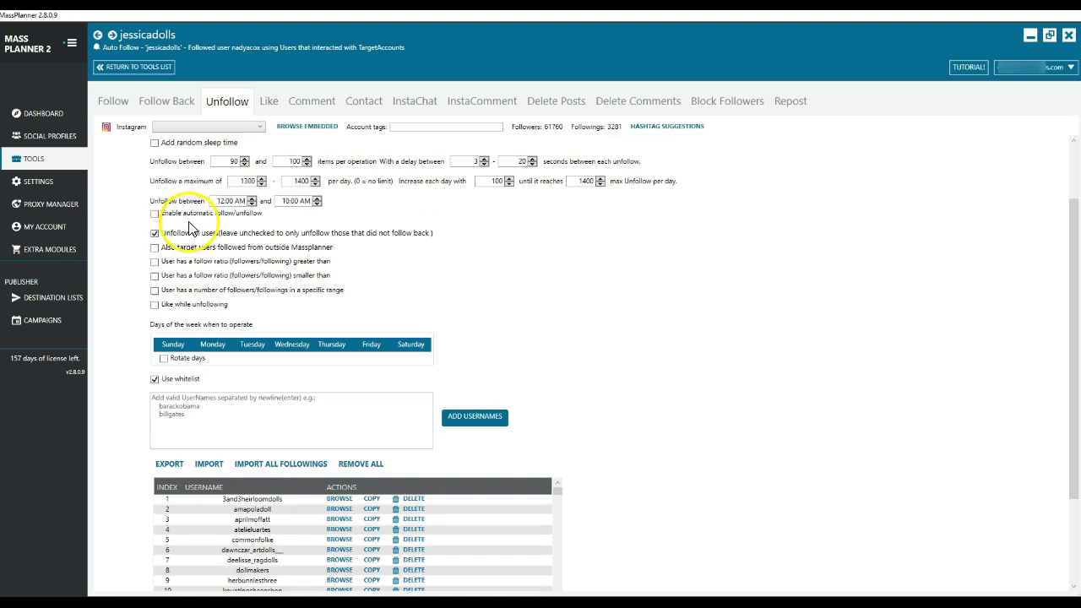
scroll(553, 254, "down", 2)
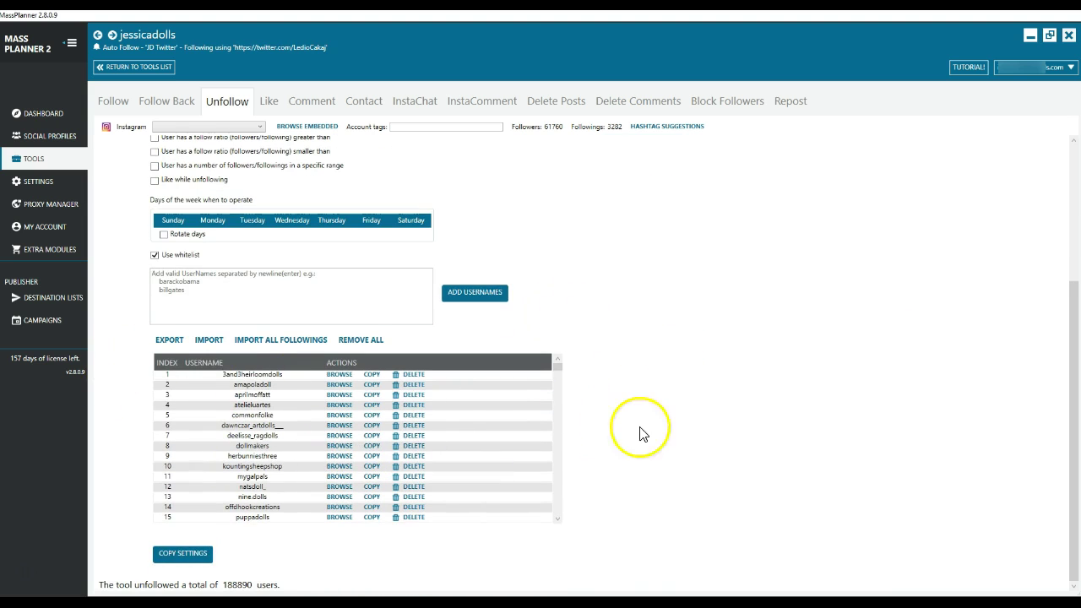
scroll(675, 427, "up", 3)
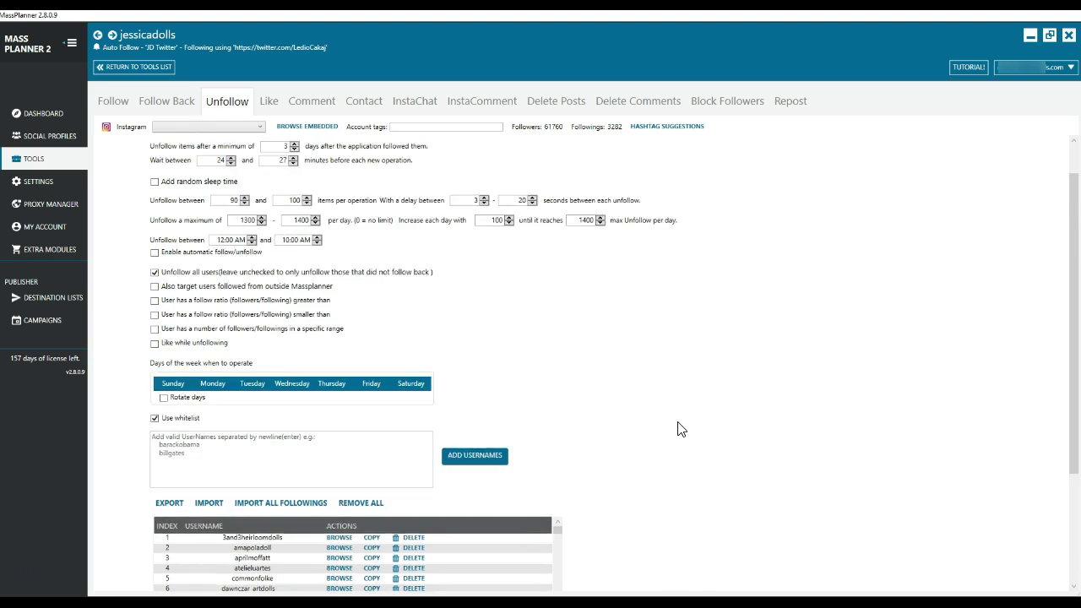
scroll(677, 429, "up", 1)
Open the Like tool of jessicadolls and look over its settings and the source options for liking posts.
left_click(268, 103)
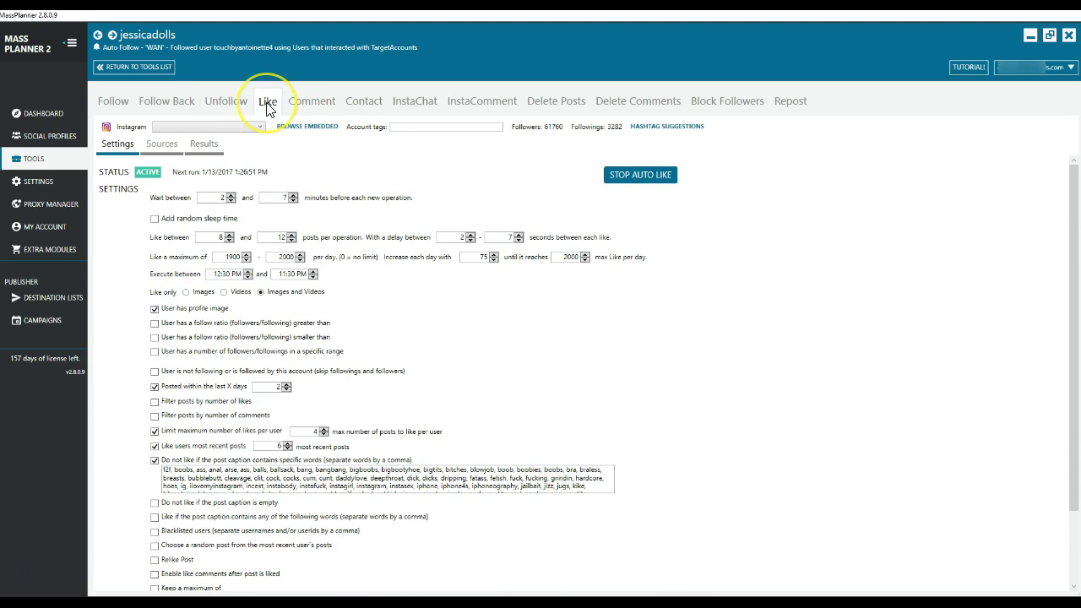
left_click(113, 102)
left_click(161, 146)
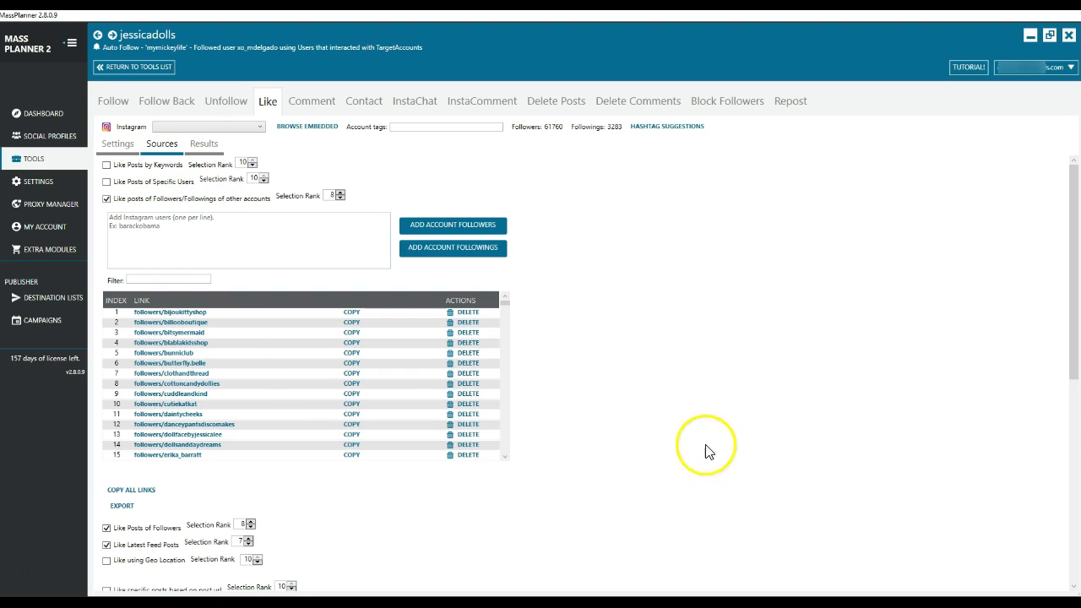
scroll(654, 427, "down", 3)
scroll(655, 427, "down", 1)
scroll(651, 422, "up", 3)
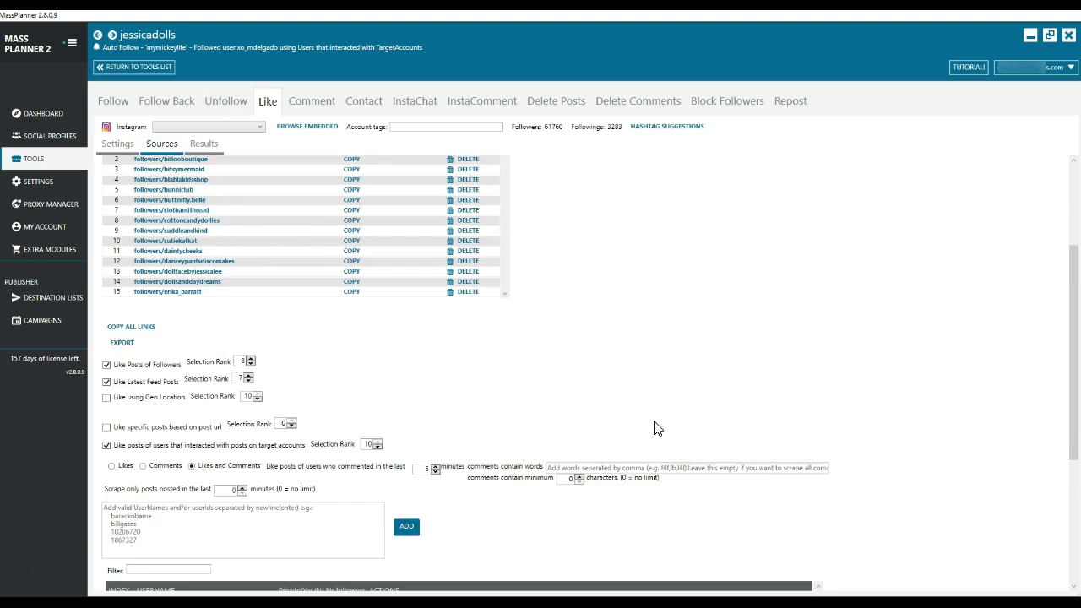
scroll(705, 389, "up", 1)
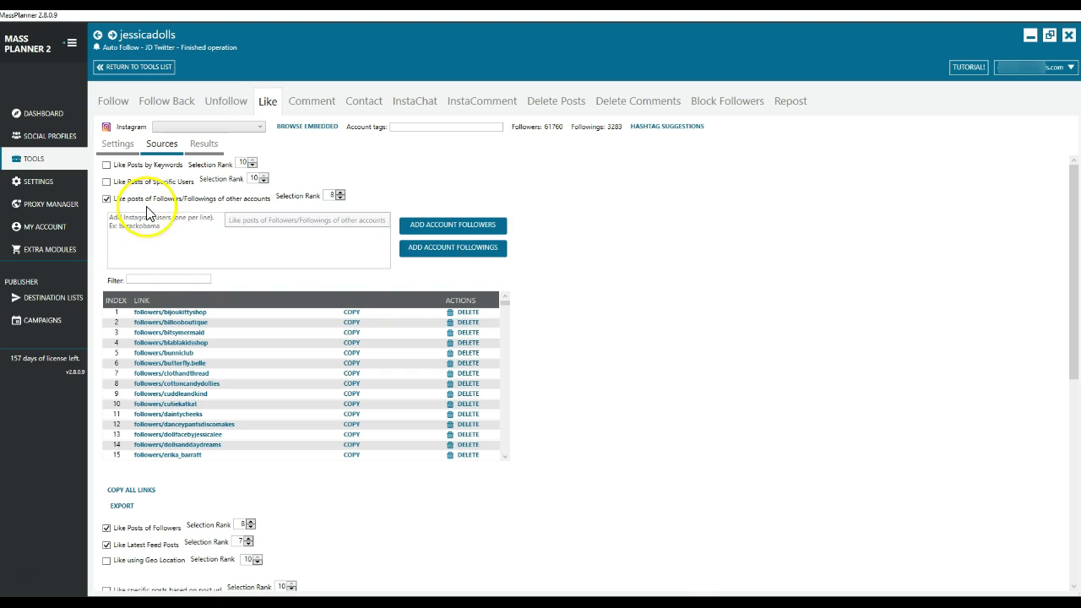
Examine the Like source for users that interacted with posts on target accounts, including its time limits and account list.
scroll(617, 362, "down", 4)
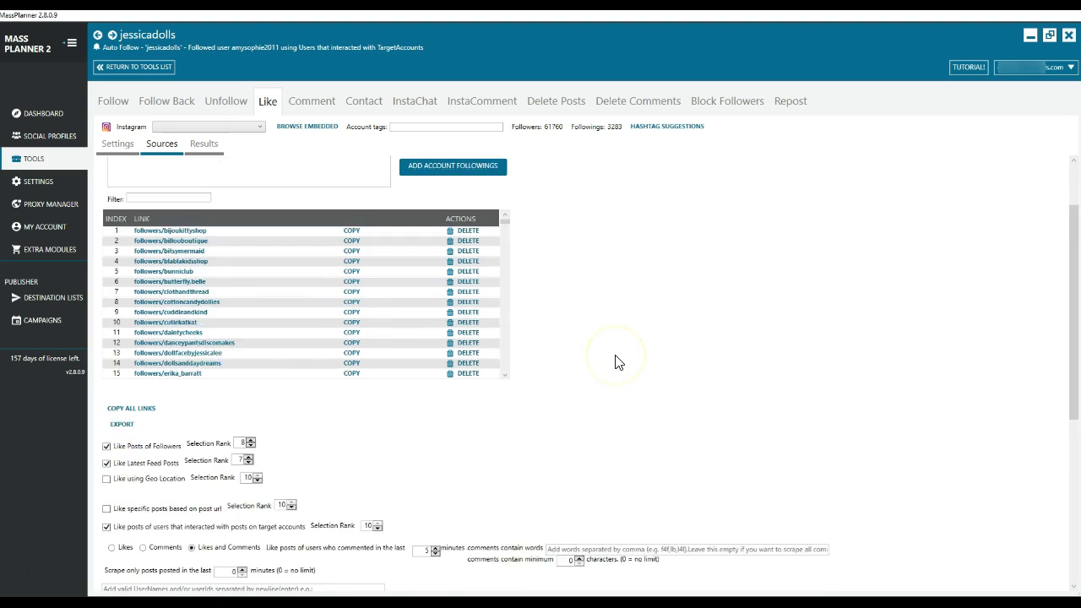
scroll(615, 361, "down", 2)
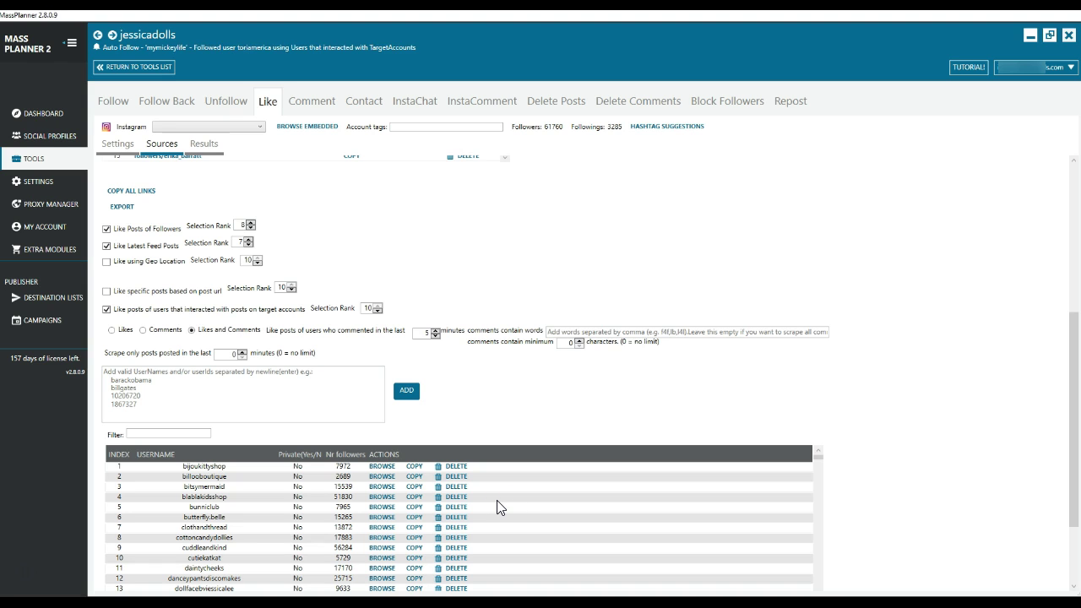
scroll(498, 501, "down", 1)
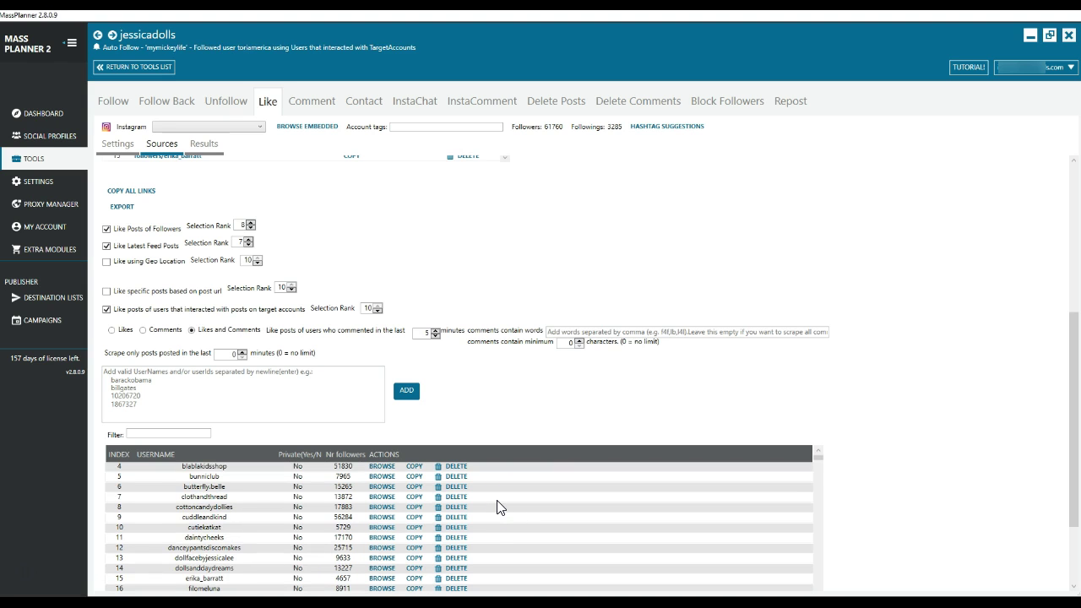
scroll(497, 507, "up", 1)
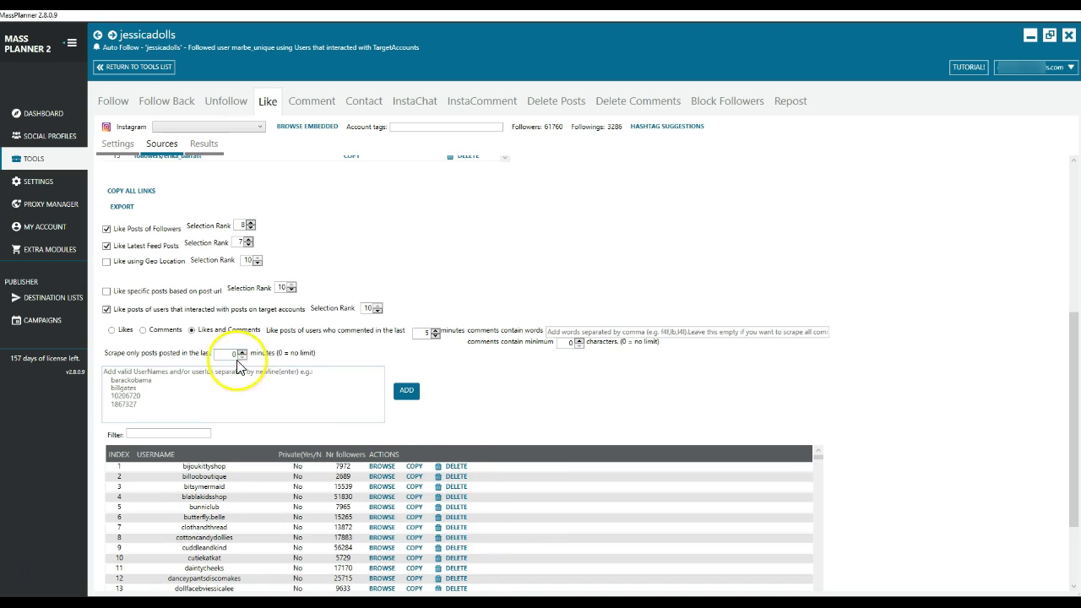
mouse_move(342, 317)
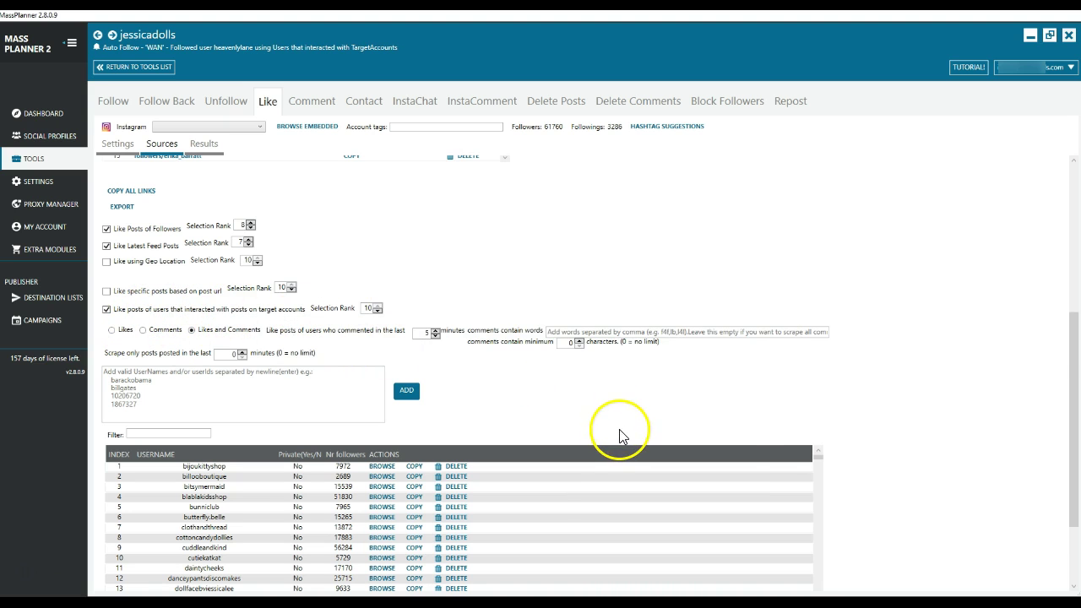
scroll(878, 454, "down", 2)
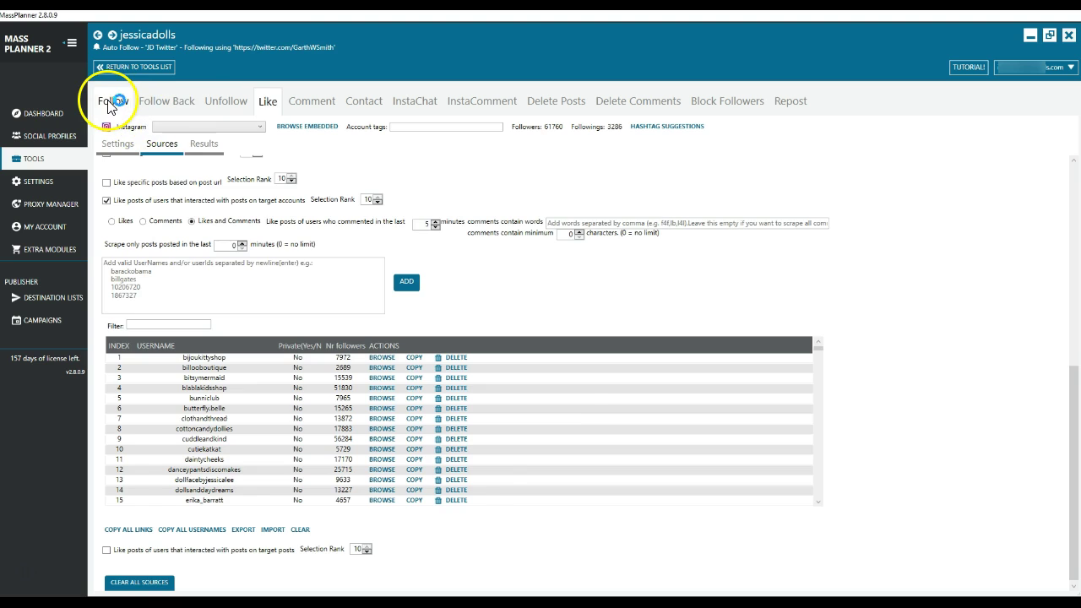
Return to the Follow settings of jessicadolls and review the option for liking a user's latest posts after following.
left_click(112, 101)
scroll(836, 439, "down", 1)
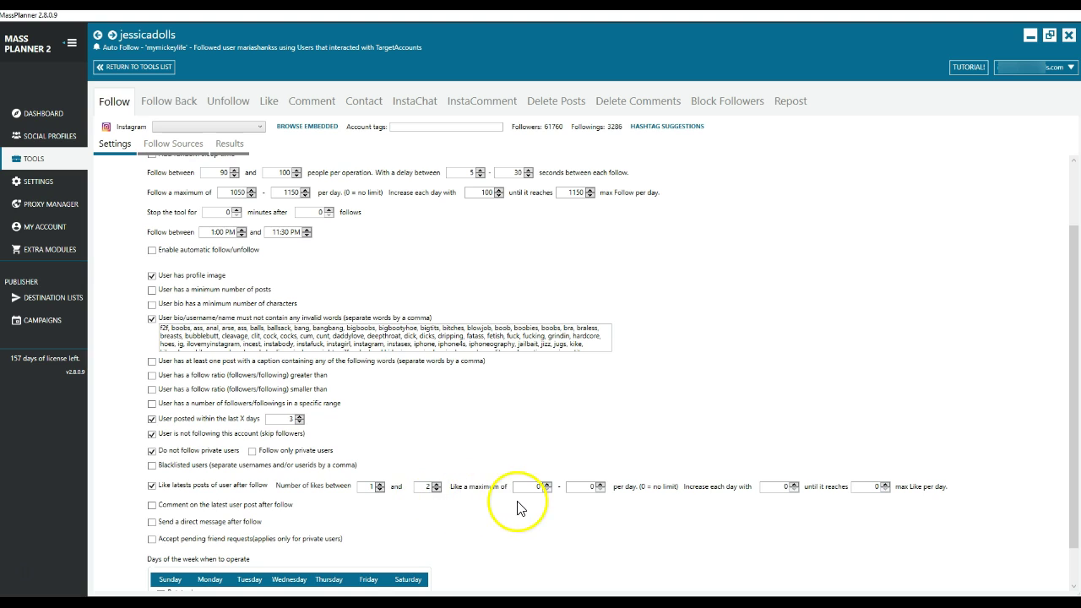
scroll(519, 512, "up", 1)
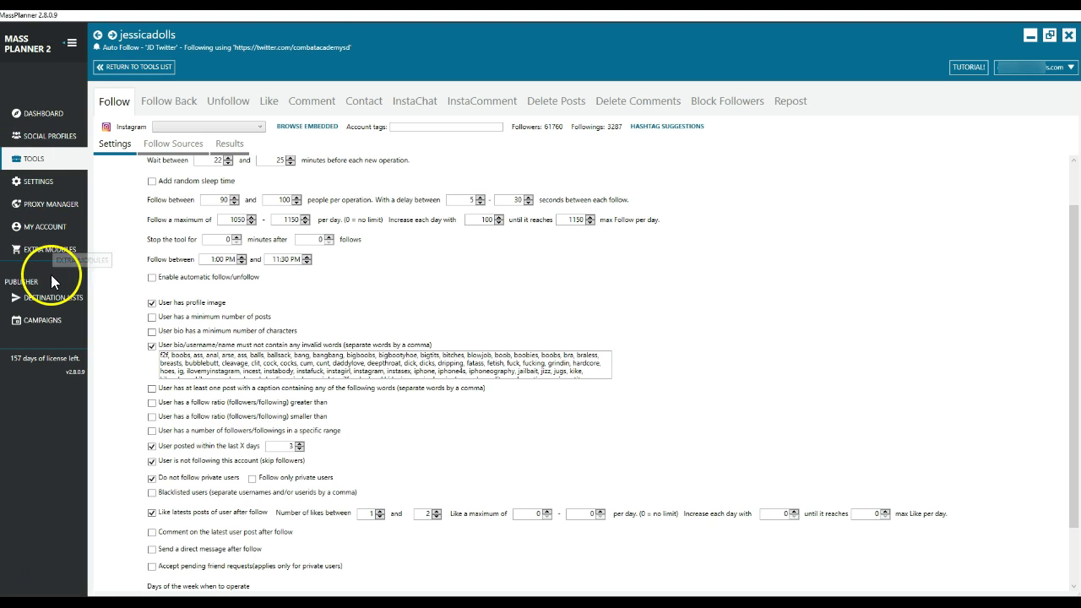
Review the dashboard's activity summary and the follower figures in the social profiles list.
left_click(41, 114)
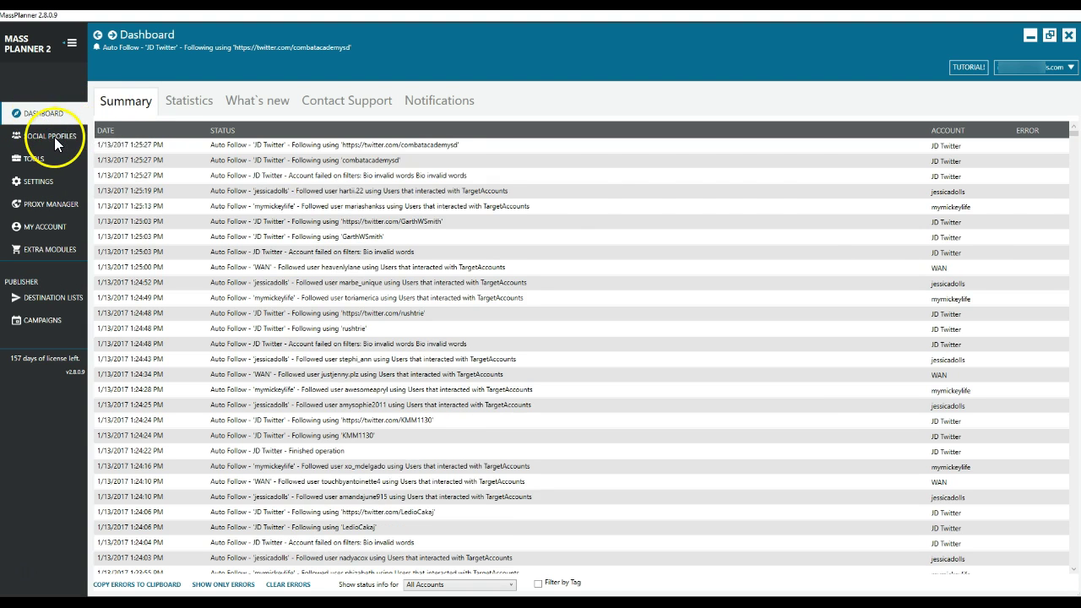
left_click(54, 137)
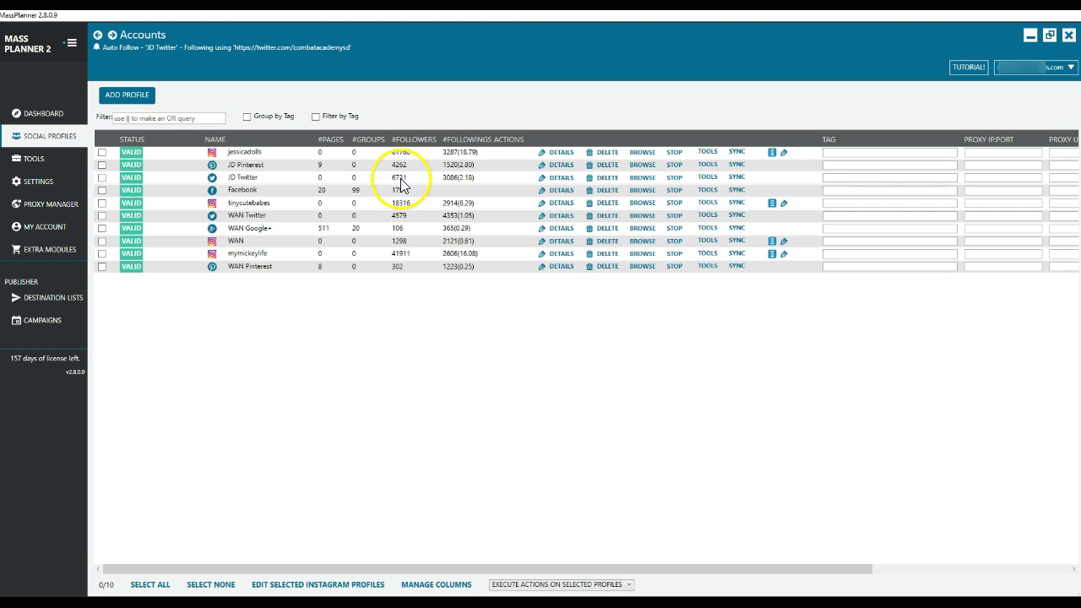
left_click(245, 179)
Open the Follow tool details of JD Twitter and examine its follow sources, including keyword search and target account URLs.
left_click(35, 159)
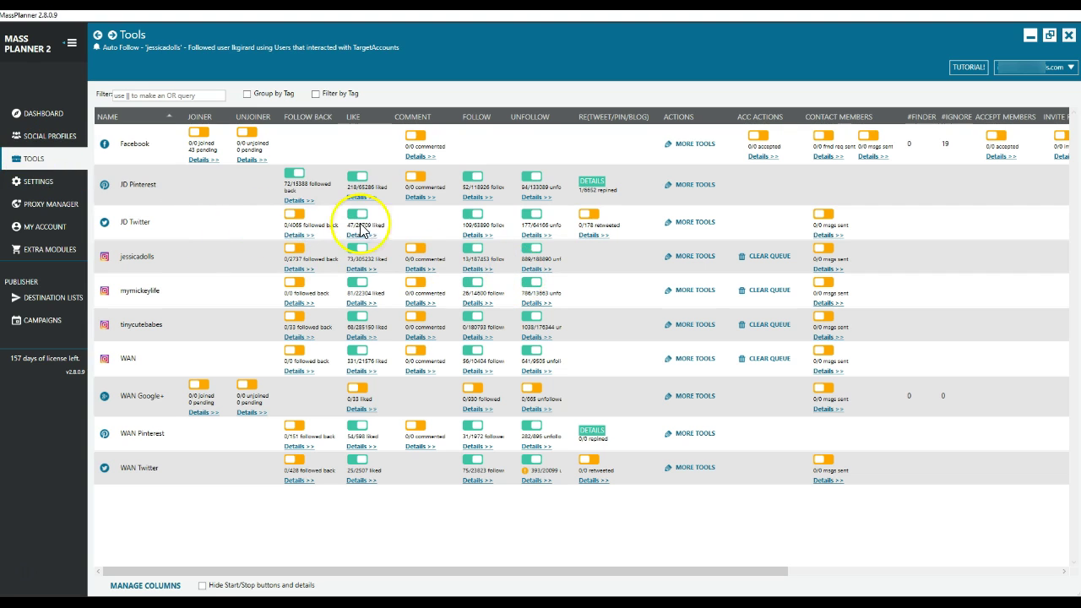
left_click(479, 235)
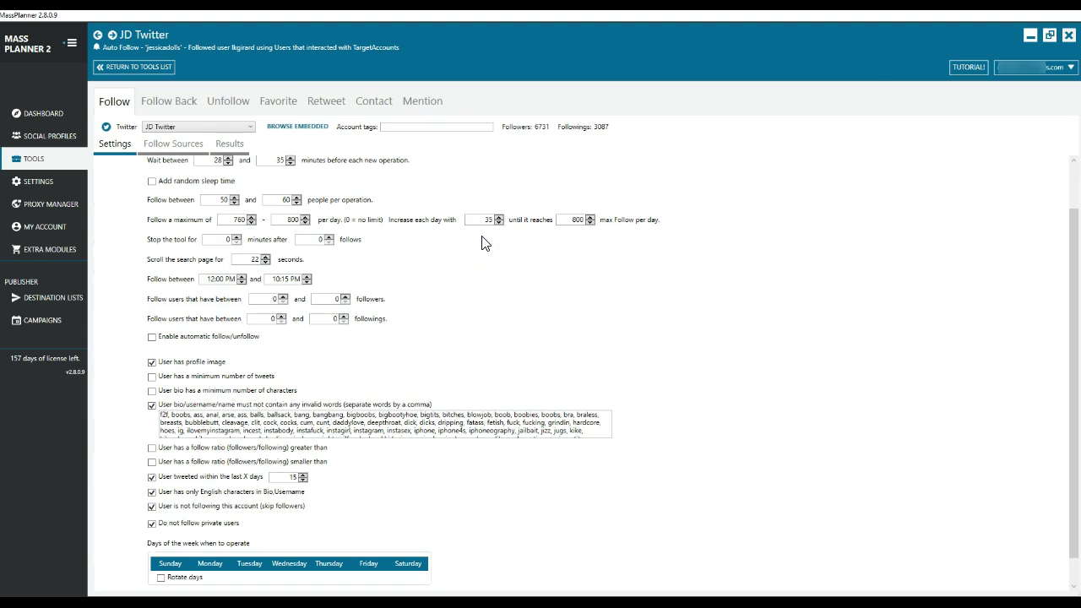
left_click(173, 143)
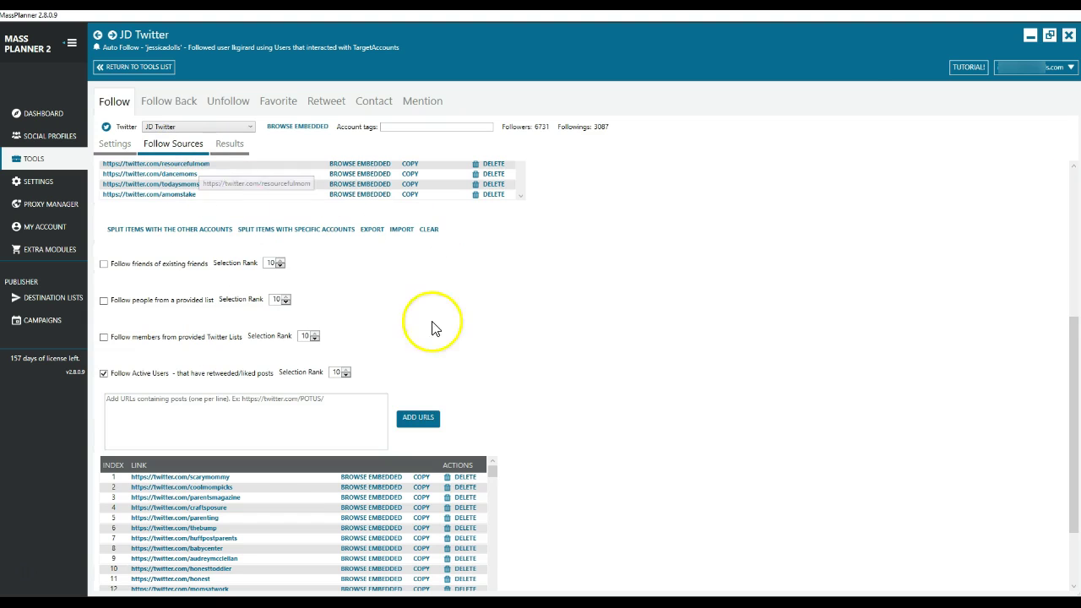
scroll(690, 412, "up", 4)
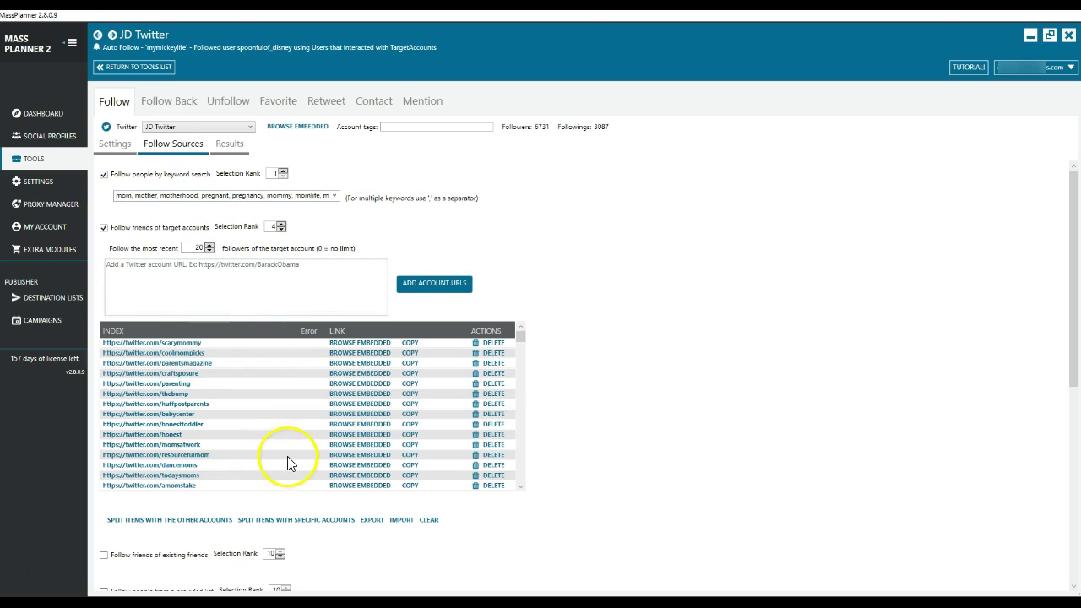
scroll(287, 462, "down", 5)
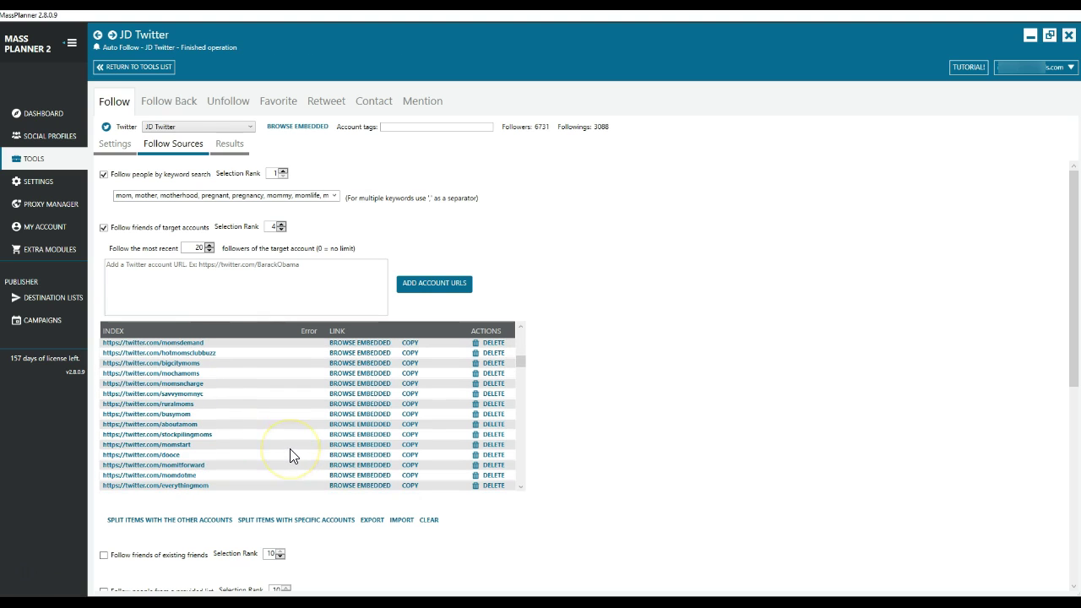
Examine JD Twitter's remaining follow sources, including active users who retweeted or liked posts, and return to the dashboard summary.
scroll(696, 444, "down", 10)
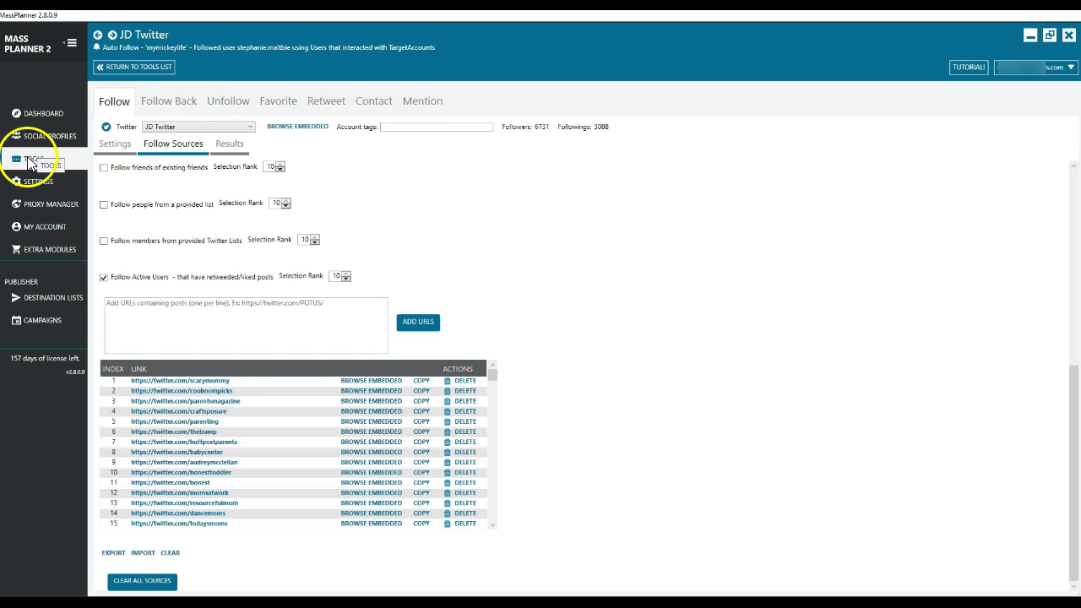
left_click(36, 113)
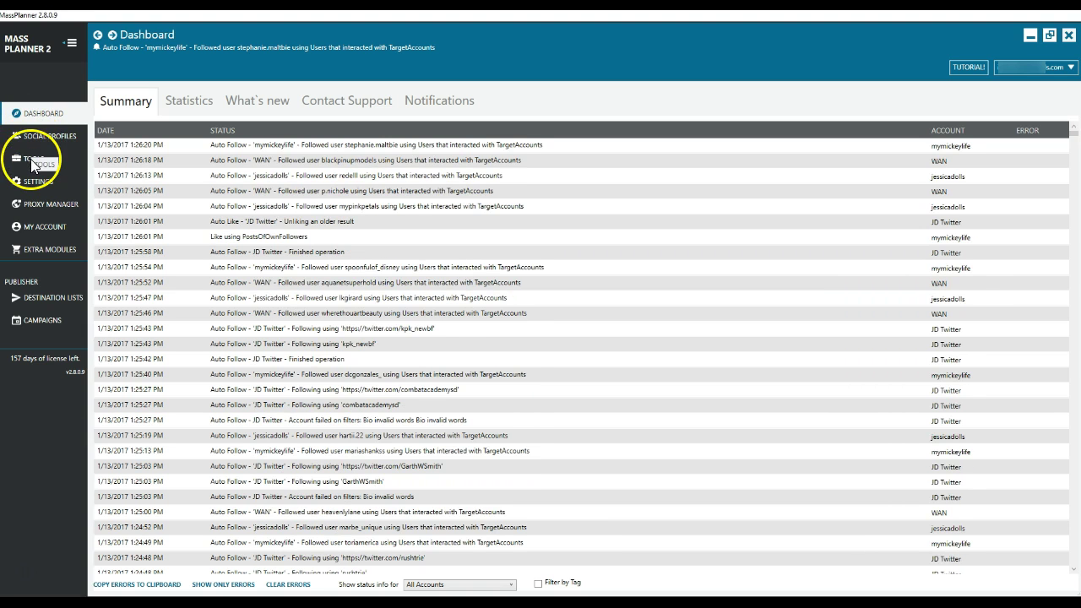
Open the WAN FB Page to Groups campaign and review its publishing content, destinations, schedule, drafts and posts list.
left_click(41, 321)
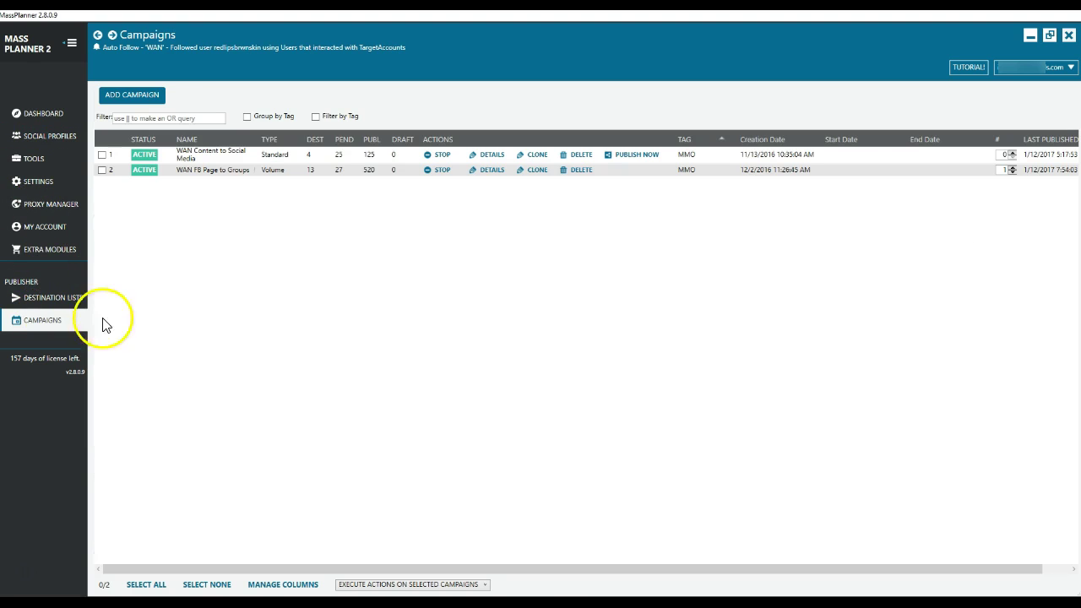
double_click(217, 173)
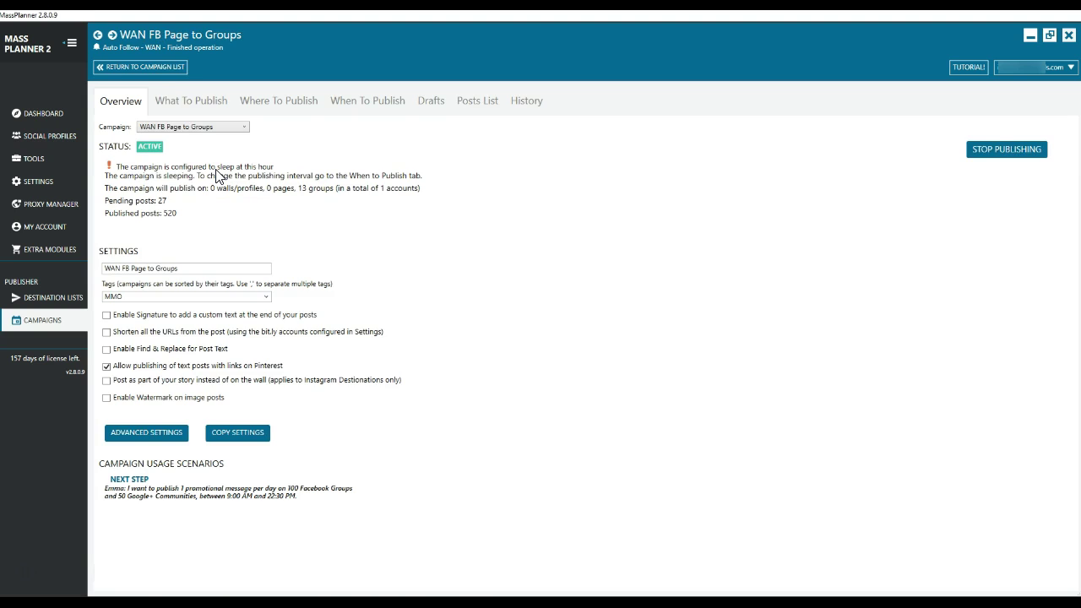
left_click(189, 101)
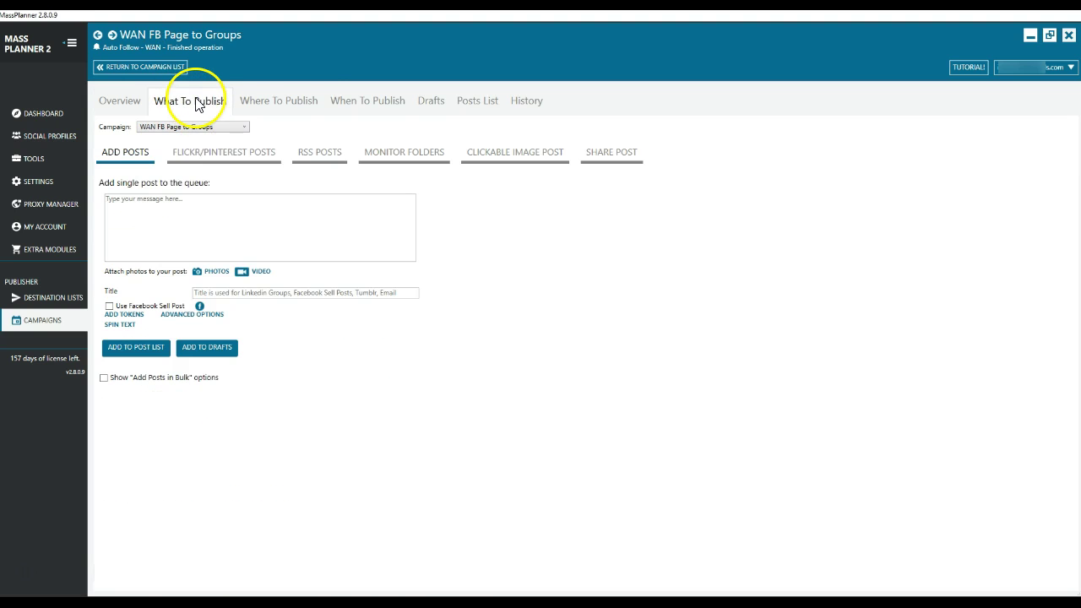
left_click(277, 97)
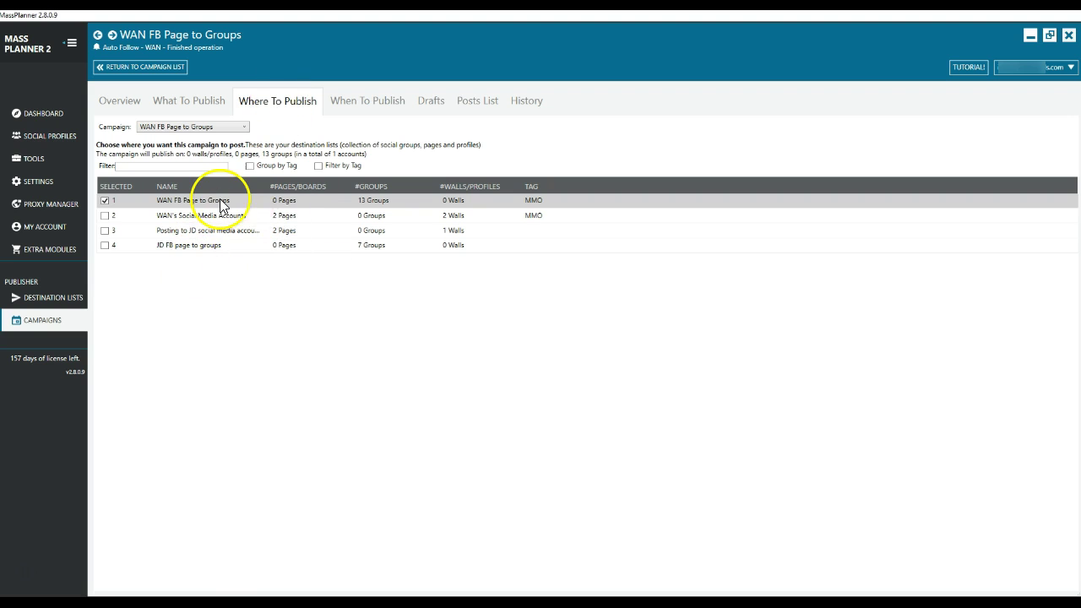
left_click(359, 101)
left_click(432, 104)
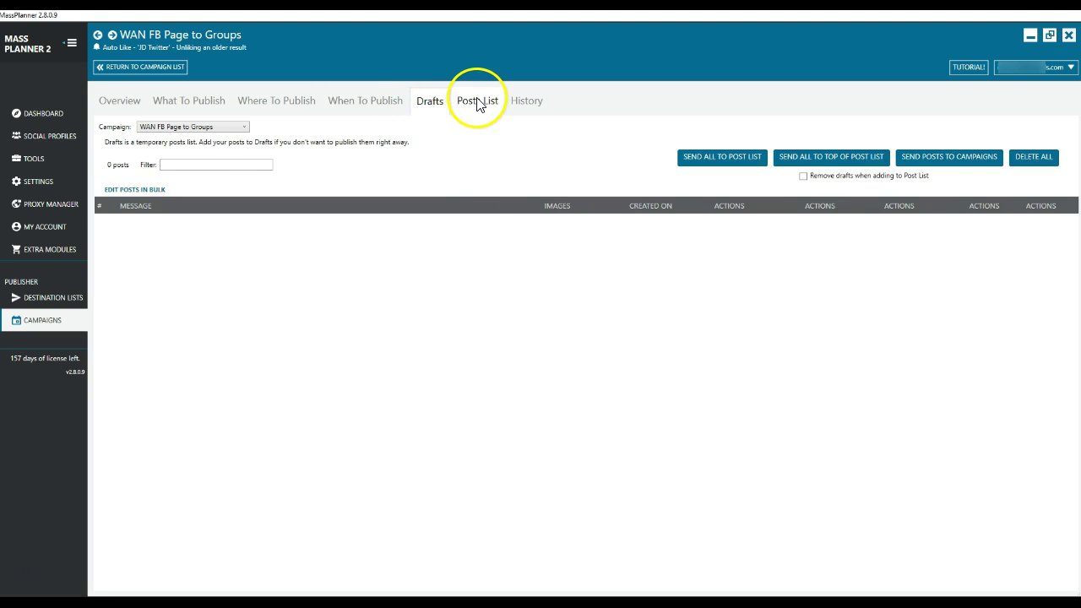
left_click(478, 102)
scroll(499, 272, "down", 5)
scroll(502, 274, "up", 5)
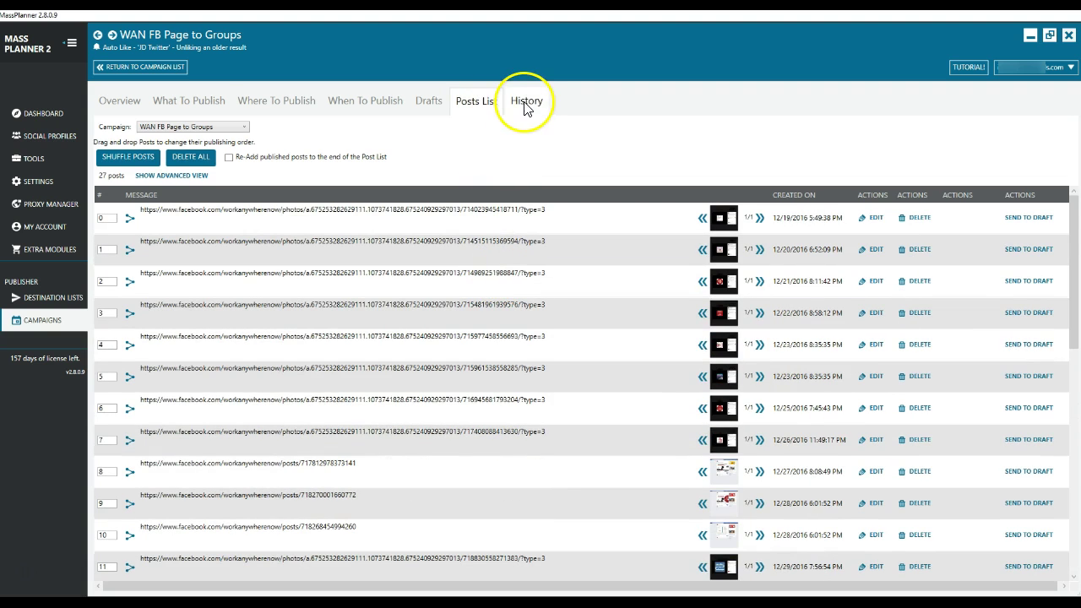
Open the WAN FB Page to Groups destination list and check the group selection for its Facebook account.
left_click(63, 302)
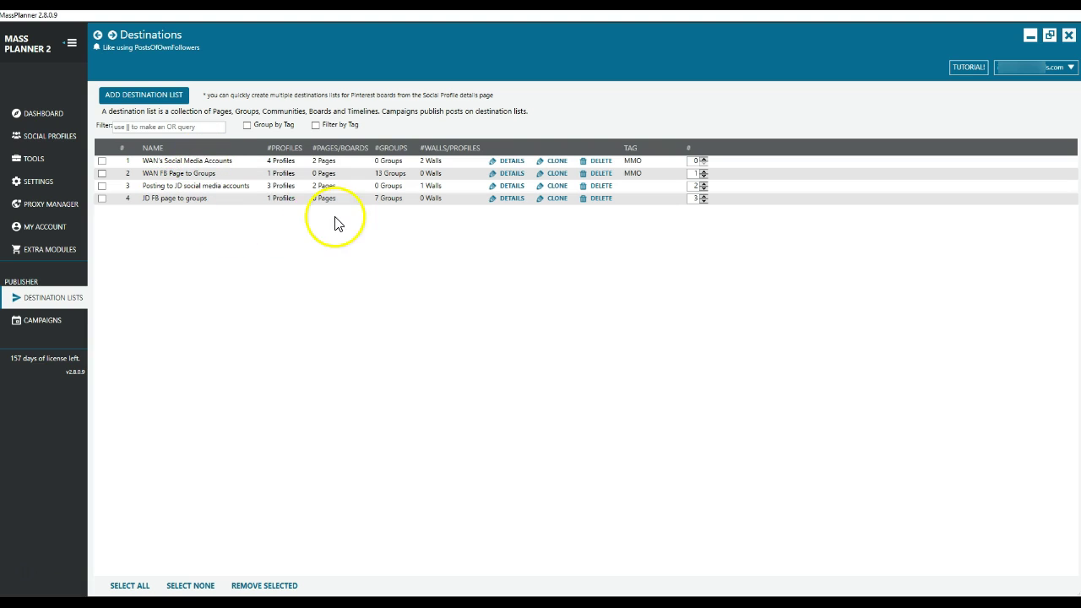
double_click(208, 179)
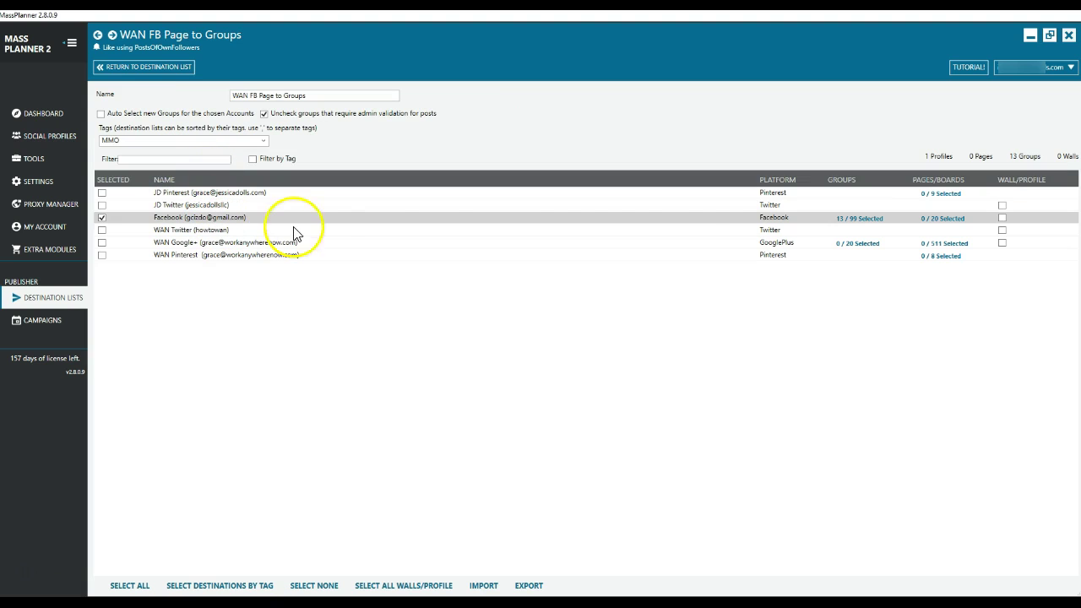
left_click(842, 224)
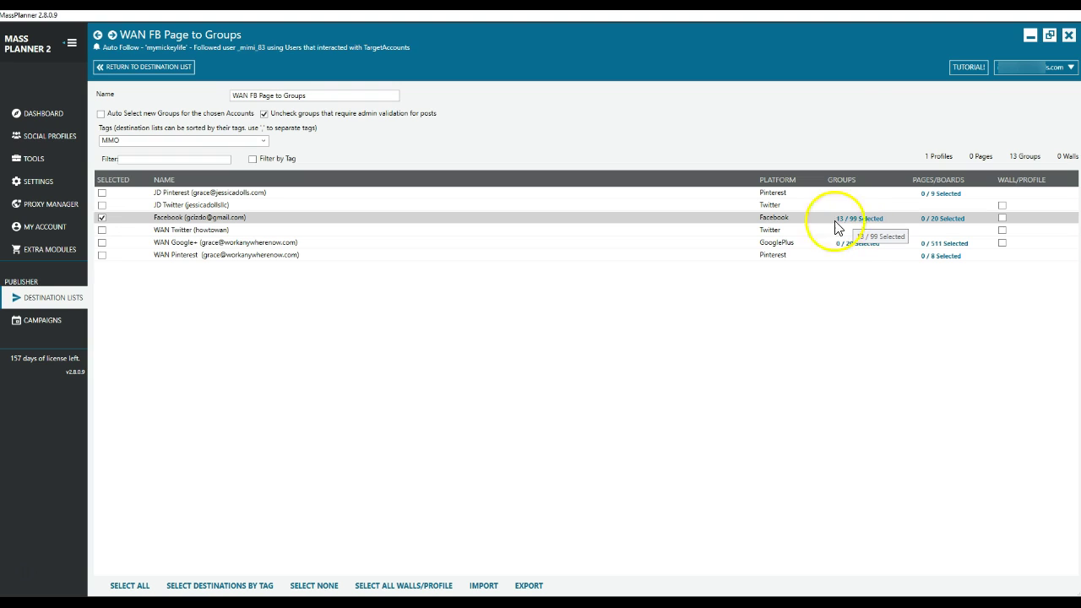
Review the campaigns list and the social profiles list, finishing on the overview of tools for all accounts.
left_click(44, 320)
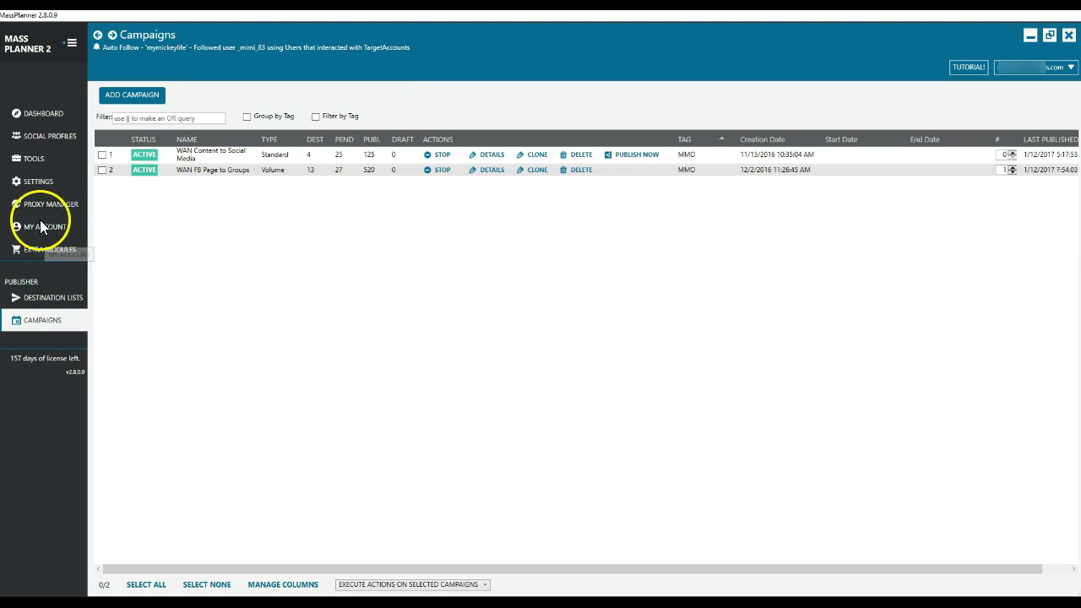
left_click(34, 158)
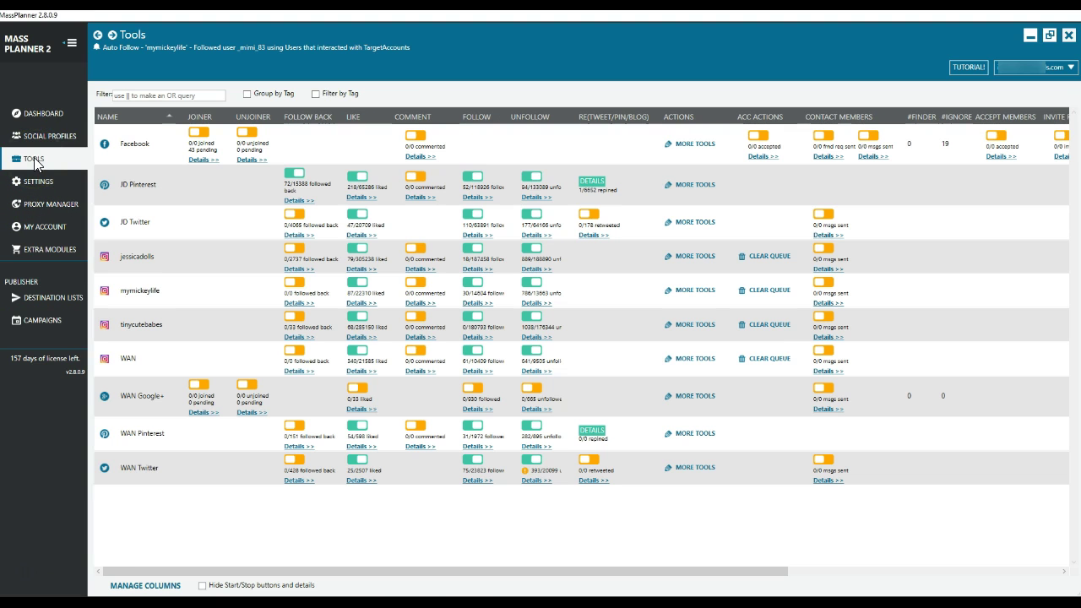
left_click(48, 140)
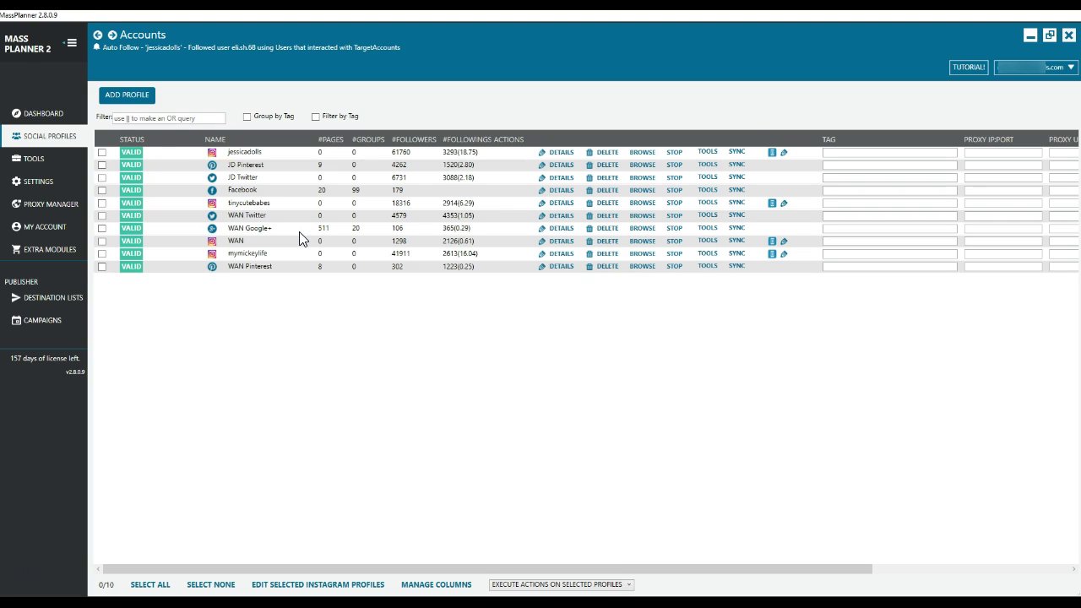
left_click(36, 165)
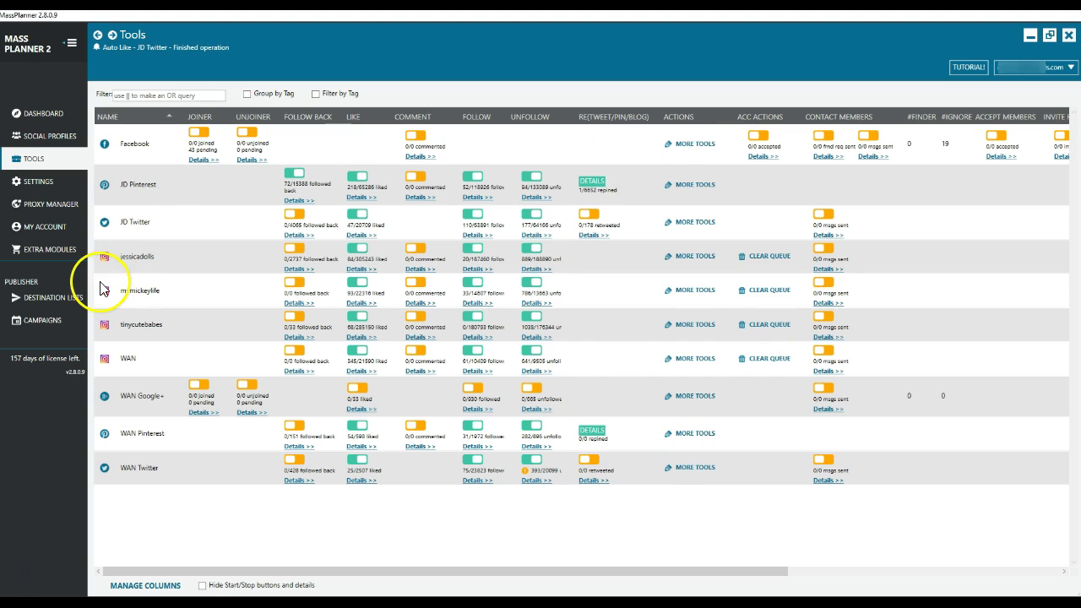
Review the Like settings of jessicadolls and the account's Follow settings.
left_click(363, 269)
left_click(118, 144)
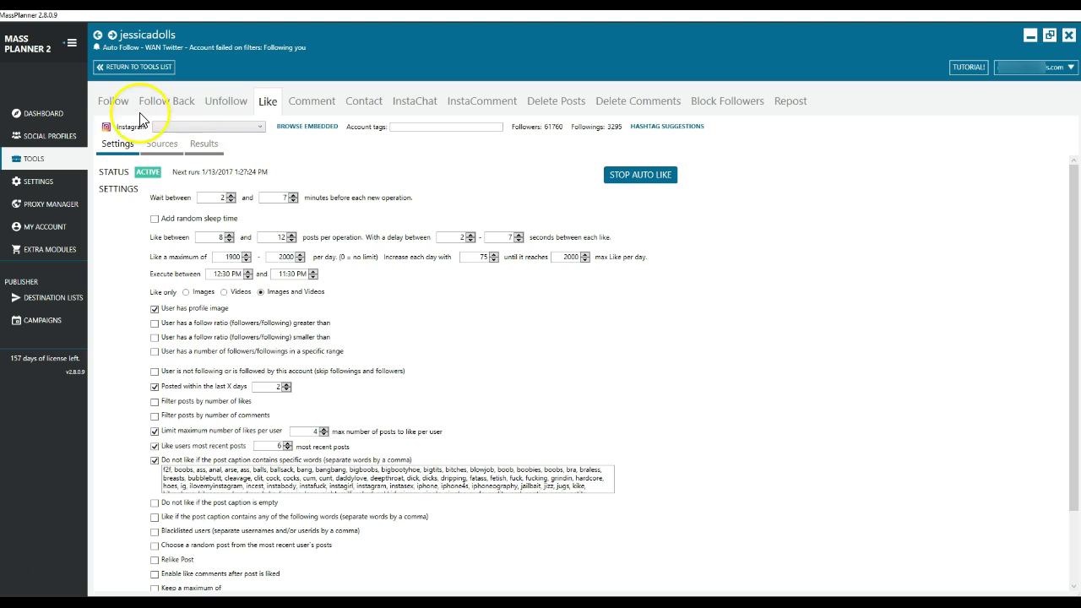
left_click(113, 103)
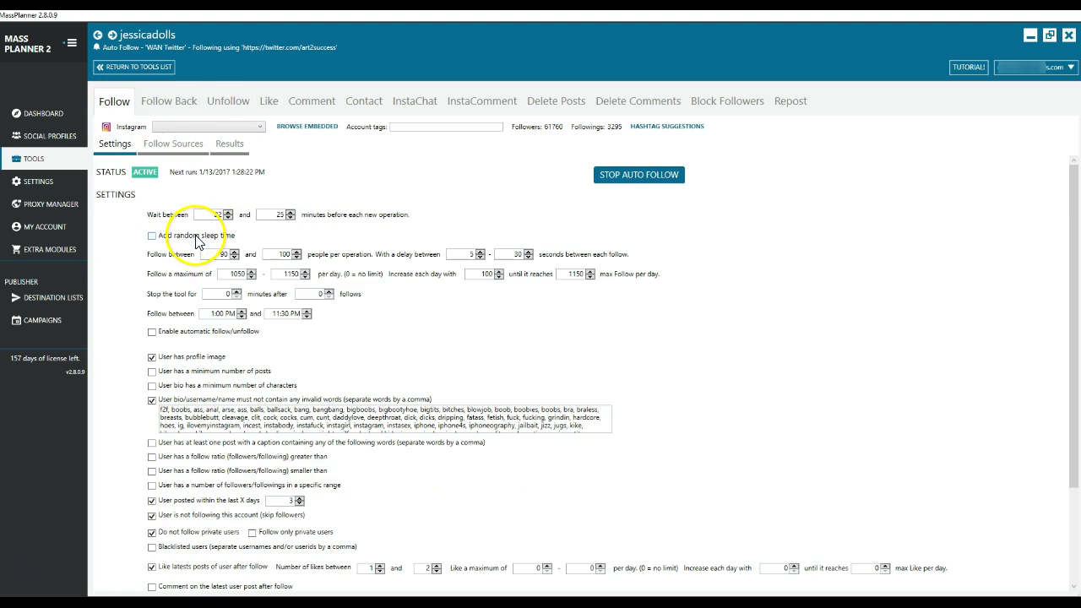
Check the latest dashboard activity and the social profiles list, and return to the tools overview.
left_click(38, 113)
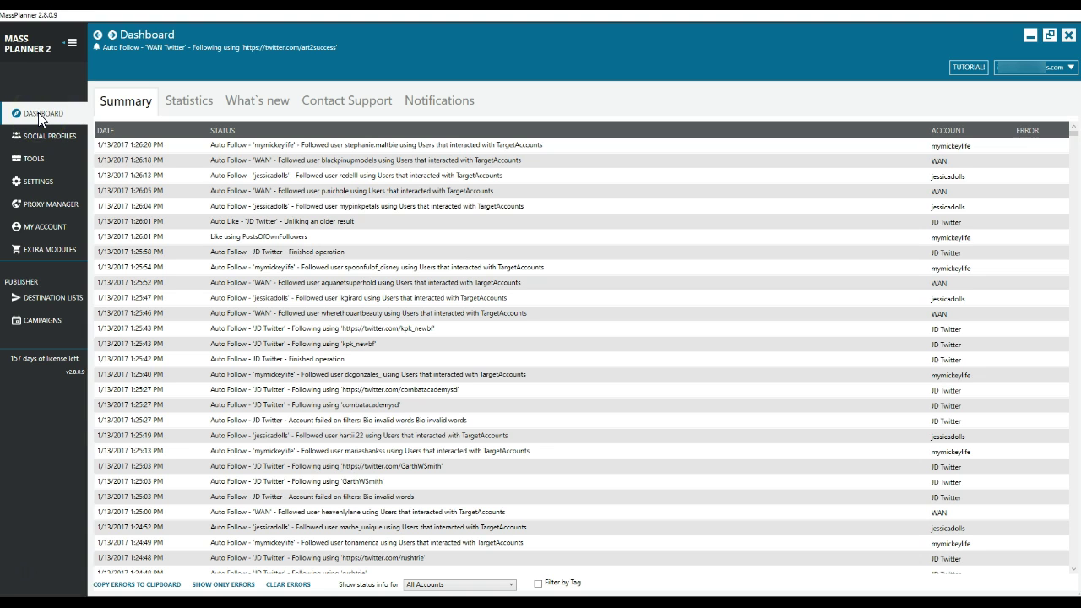
left_click(40, 161)
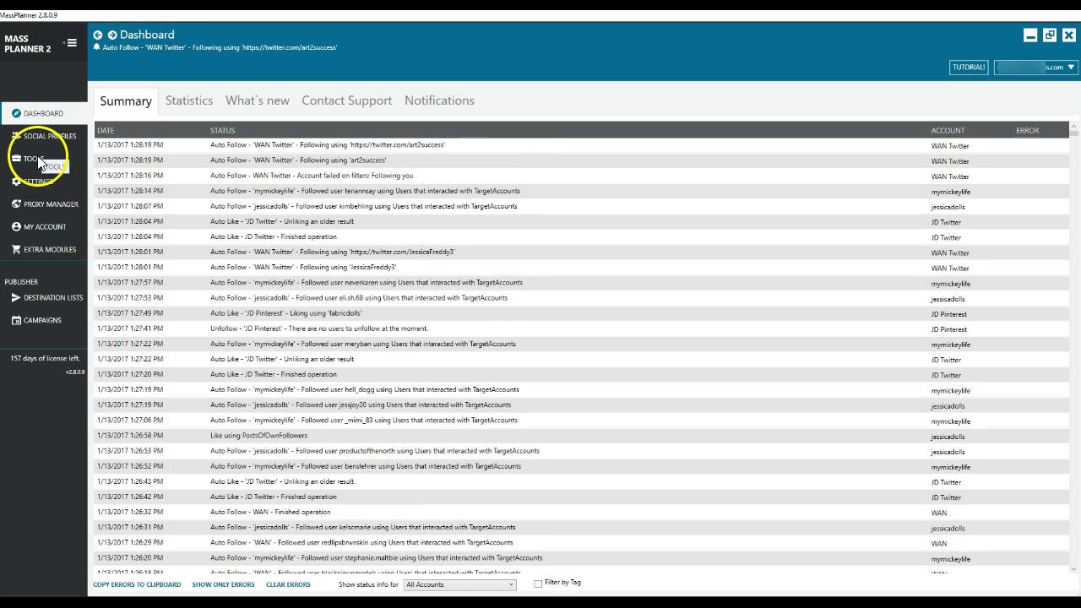
left_click(41, 136)
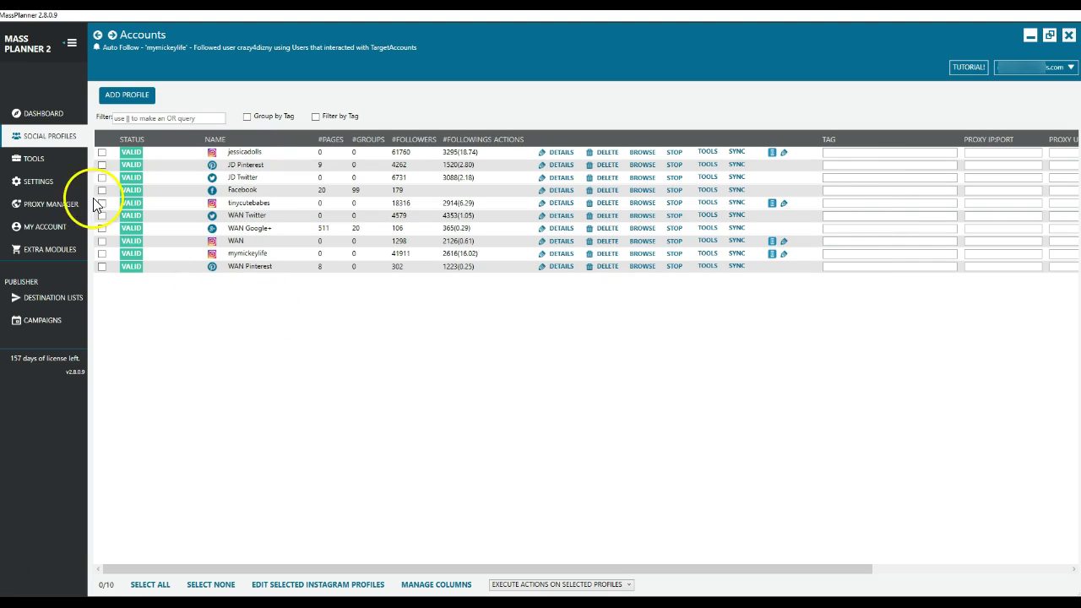
left_click(34, 161)
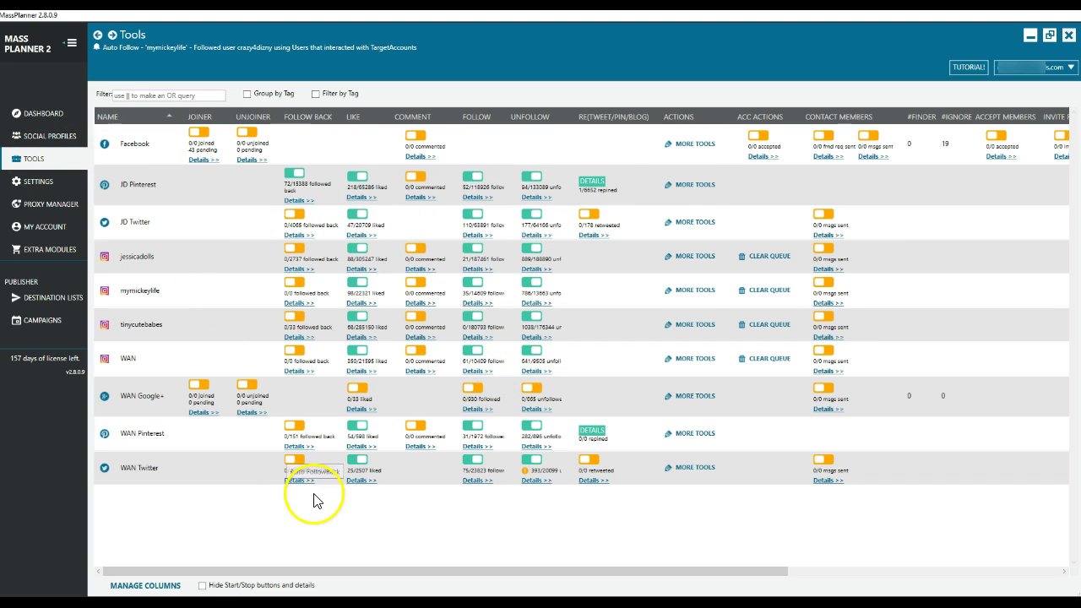
Switch to Chrome and browse the discussion posts in the MassPlanner Facebook group.
mouse_move(50, 603)
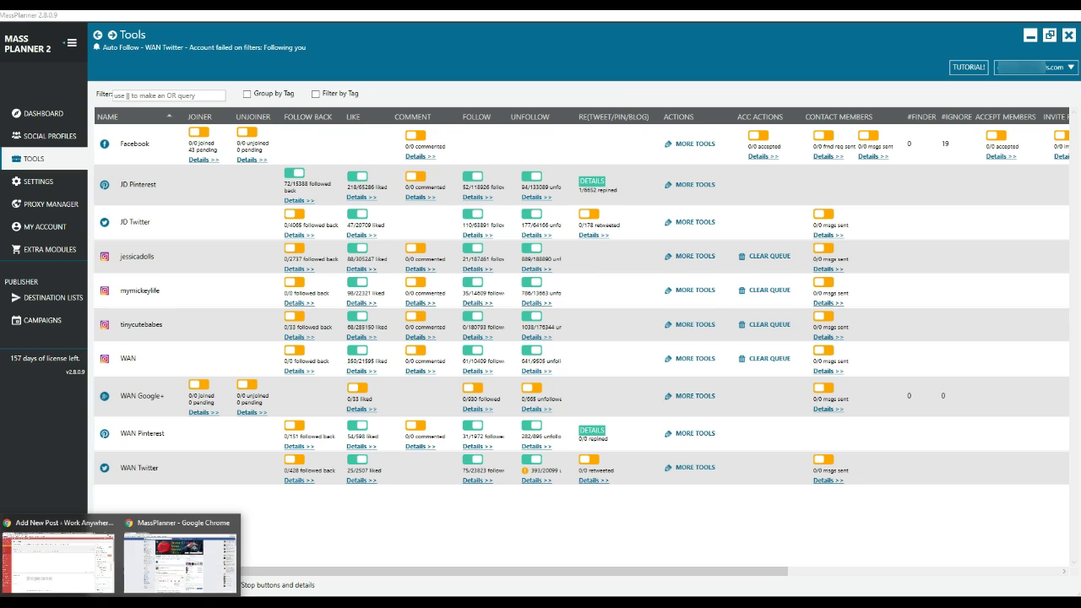
left_click(152, 519)
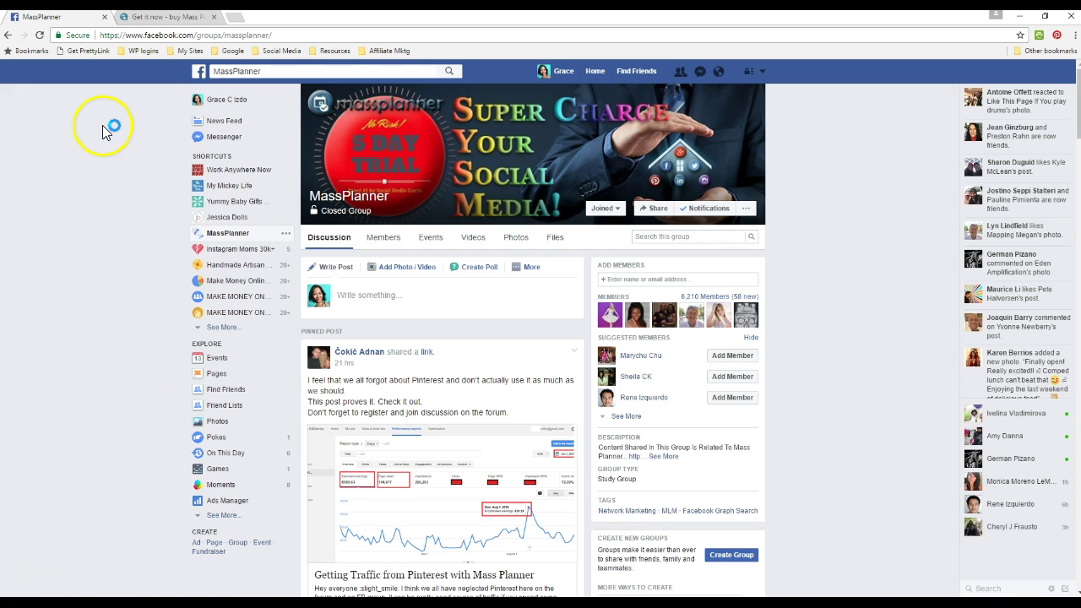
left_click(531, 267)
left_click(596, 435)
scroll(518, 418, "down", 4)
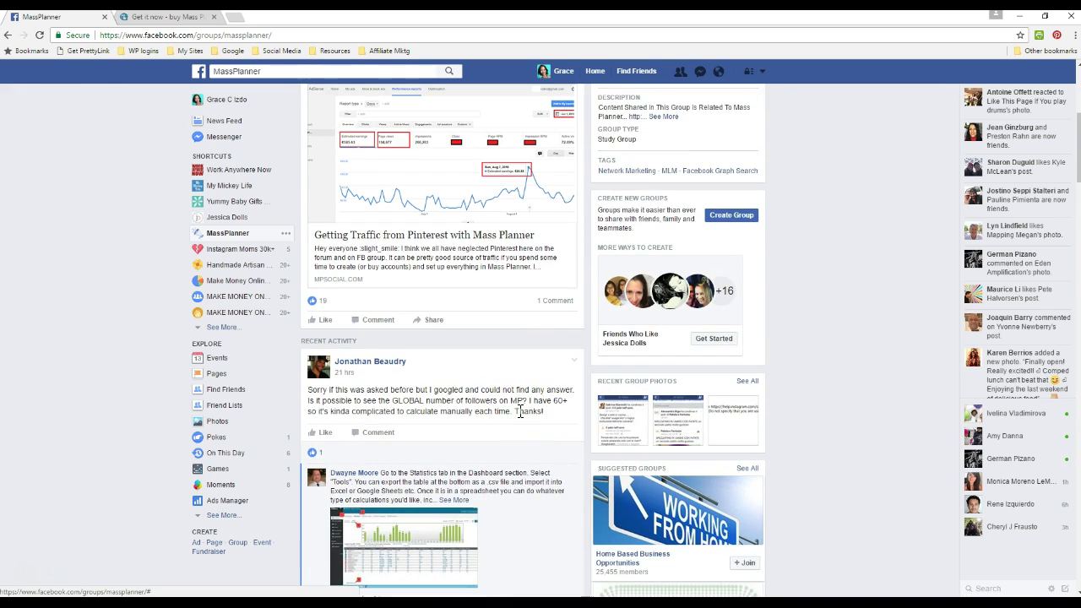
scroll(520, 411, "down", 10)
scroll(520, 417, "down", 2)
scroll(520, 413, "up", 4)
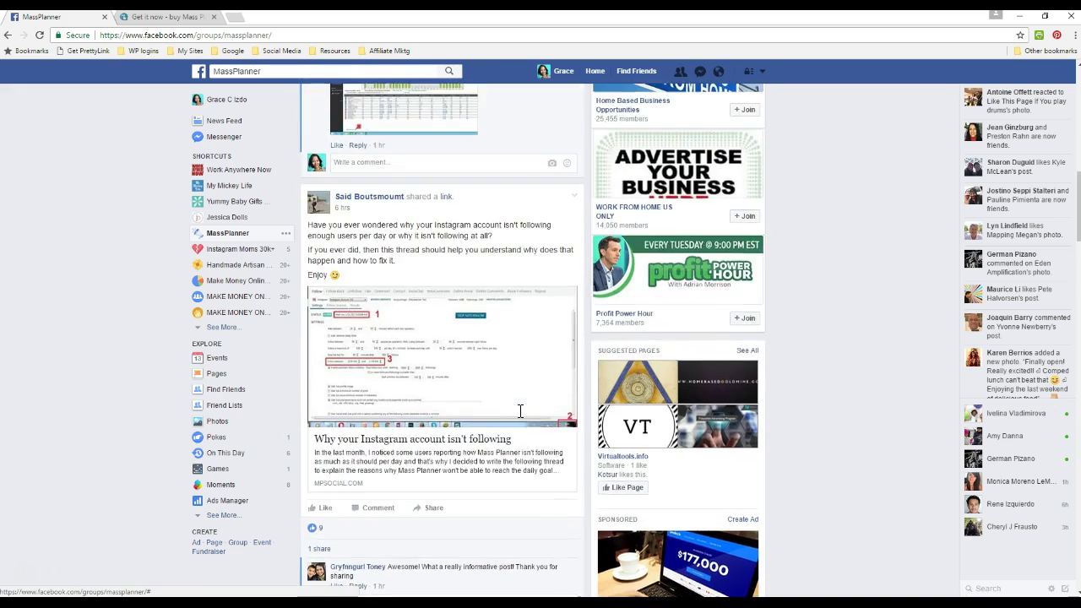
scroll(520, 411, "up", 10)
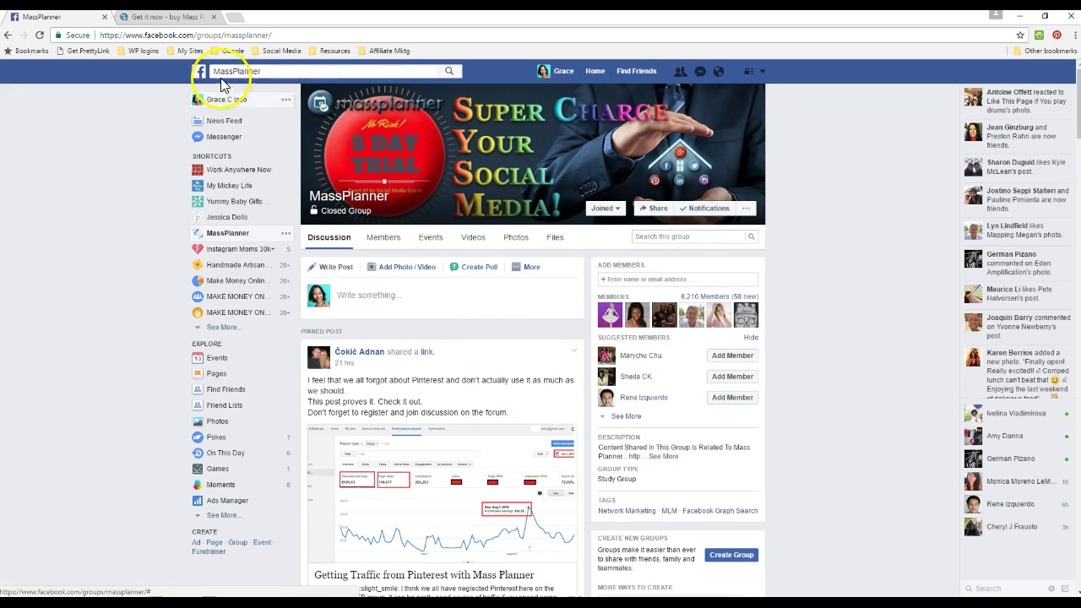
Open the Mass Planner purchase page and compare the features of the Standard and Premium plans under the monthly license.
left_click(156, 20)
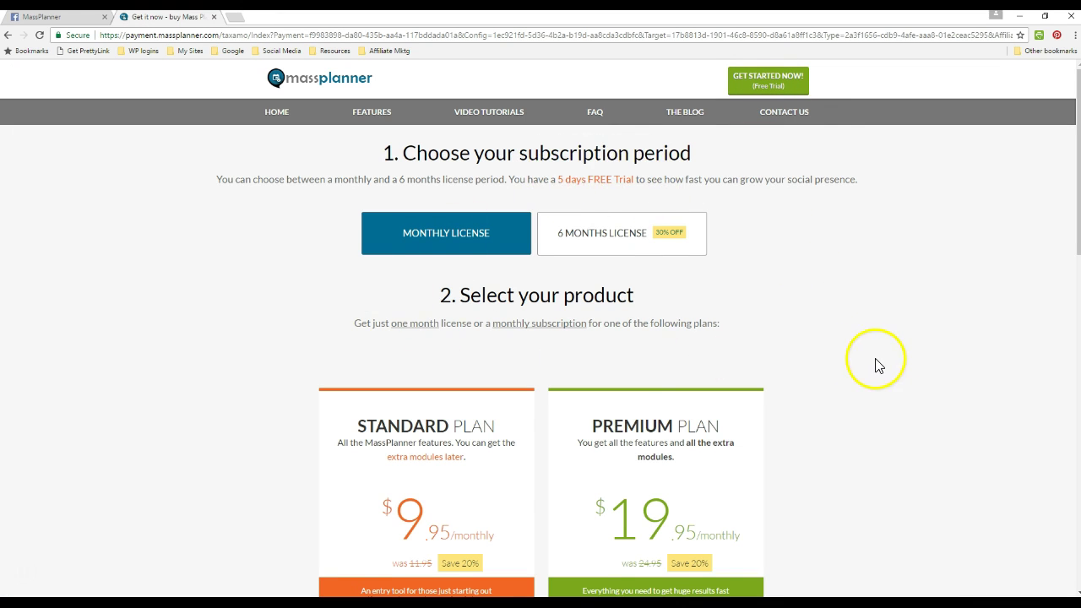
scroll(883, 363, "down", 4)
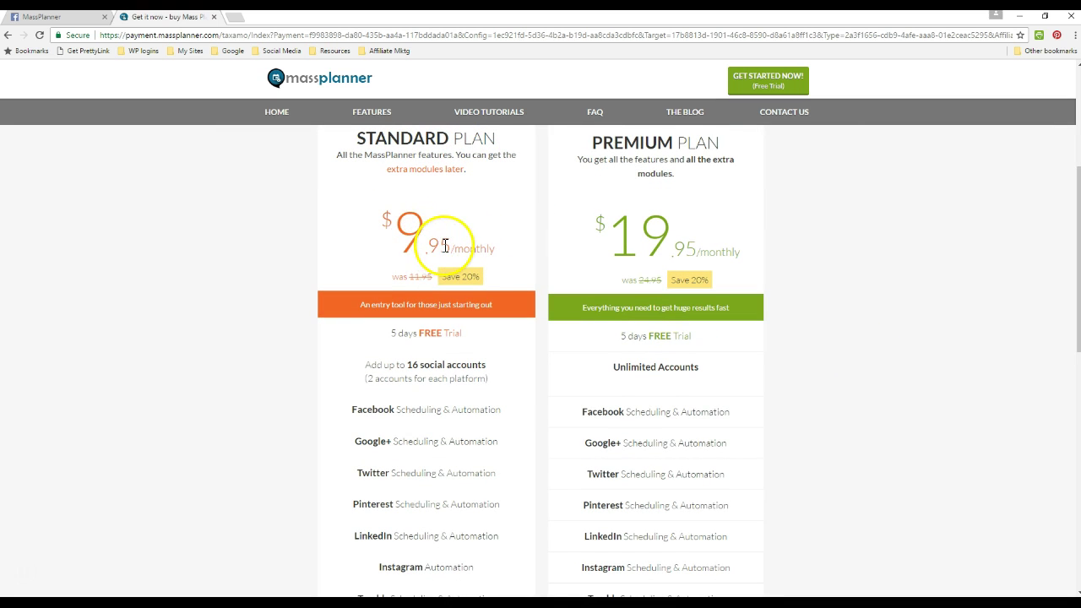
scroll(498, 263, "down", 1)
scroll(497, 265, "down", 2)
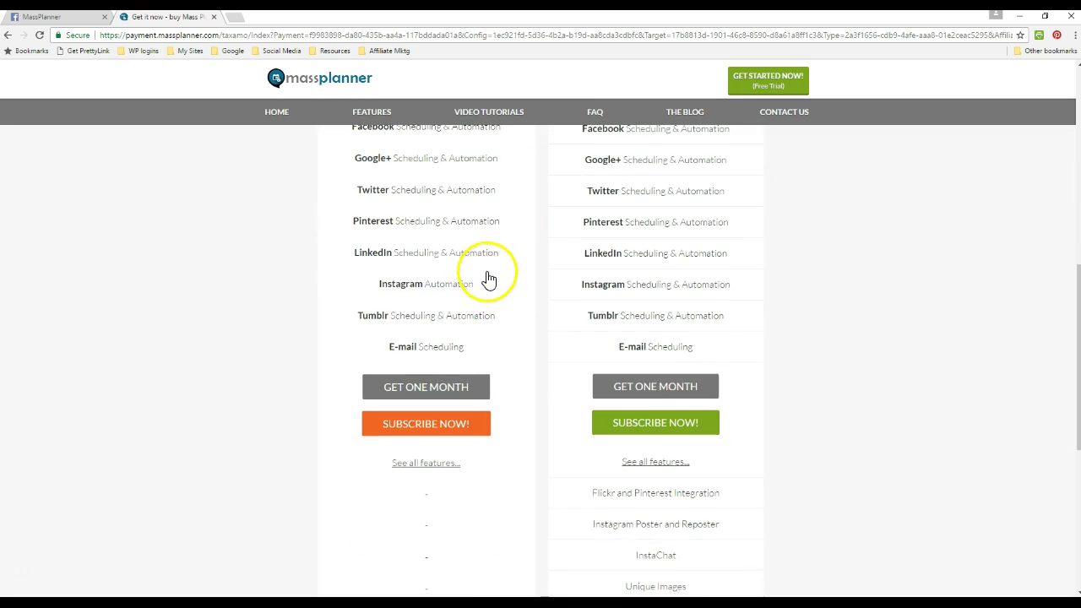
scroll(495, 362, "down", 5)
scroll(497, 360, "up", 8)
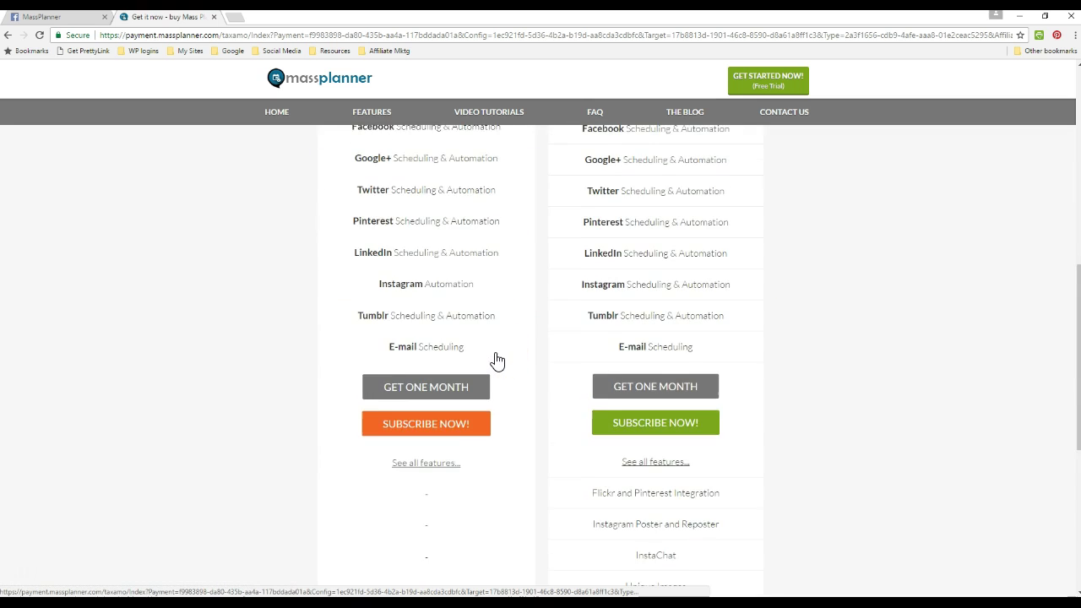
View the Standard and Premium pricing for the 6 months license and switch back to the monthly license.
left_click(598, 254)
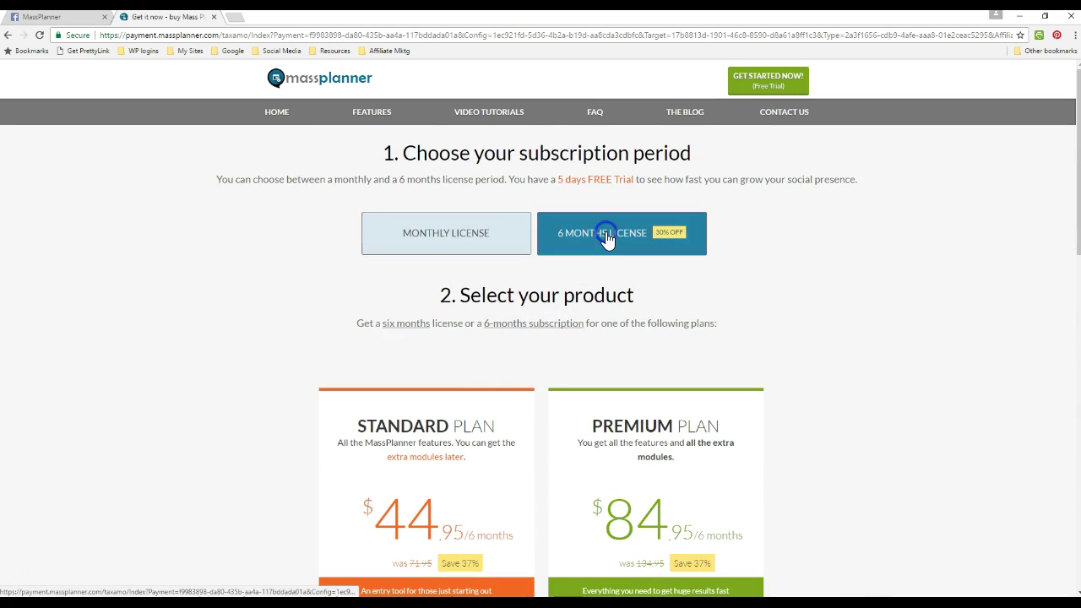
scroll(468, 366, "down", 1)
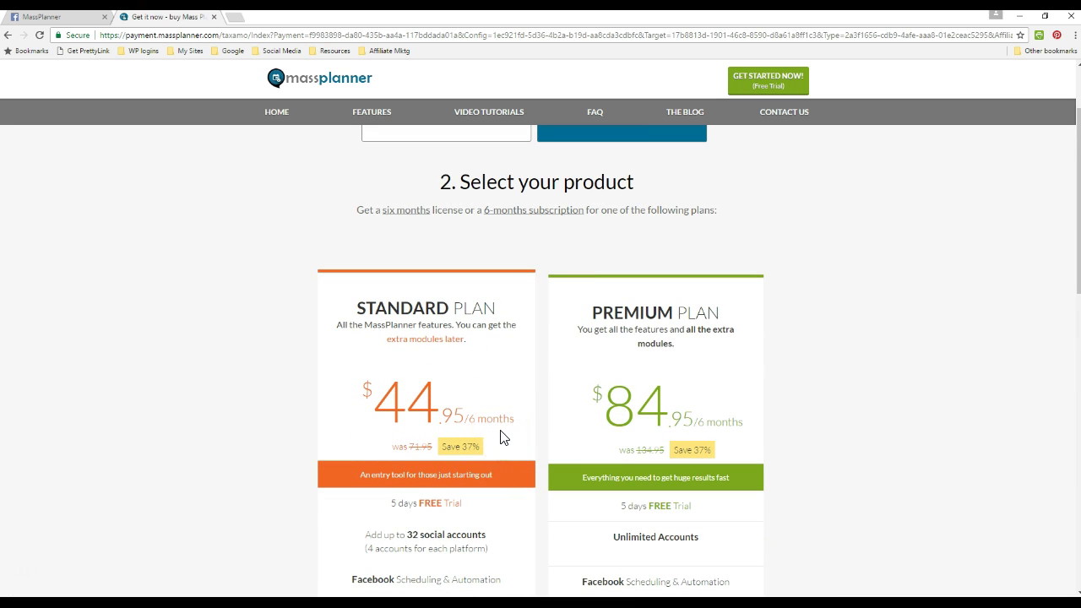
scroll(500, 436, "up", 1)
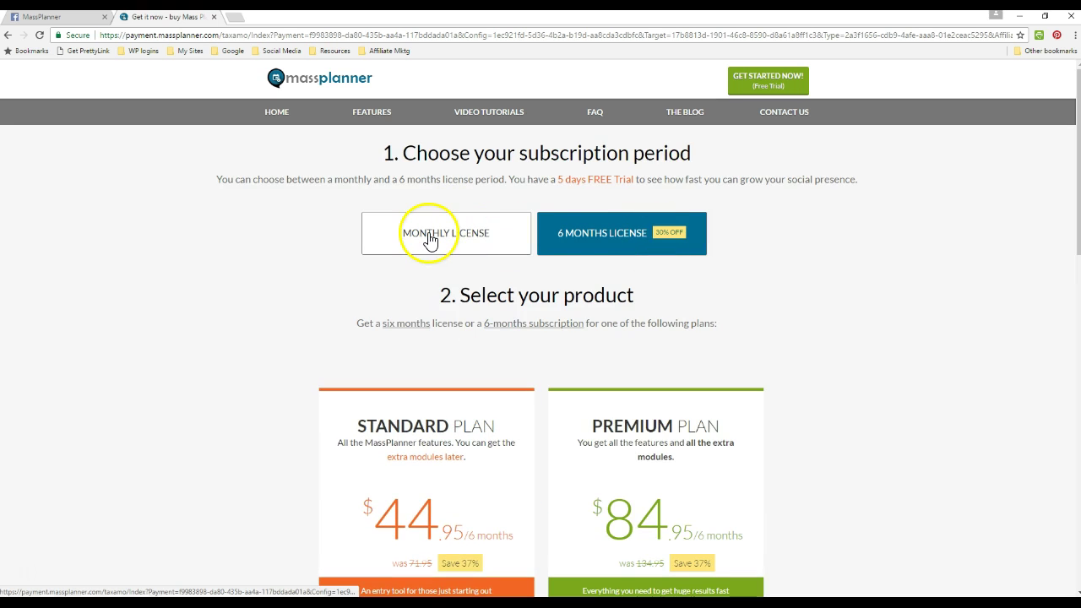
left_click(429, 240)
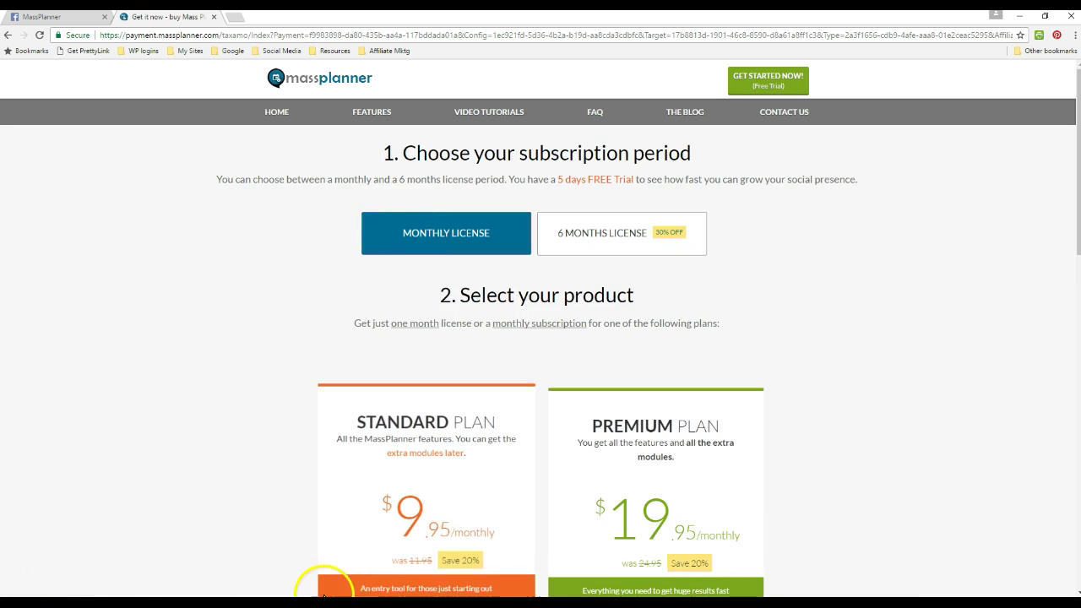